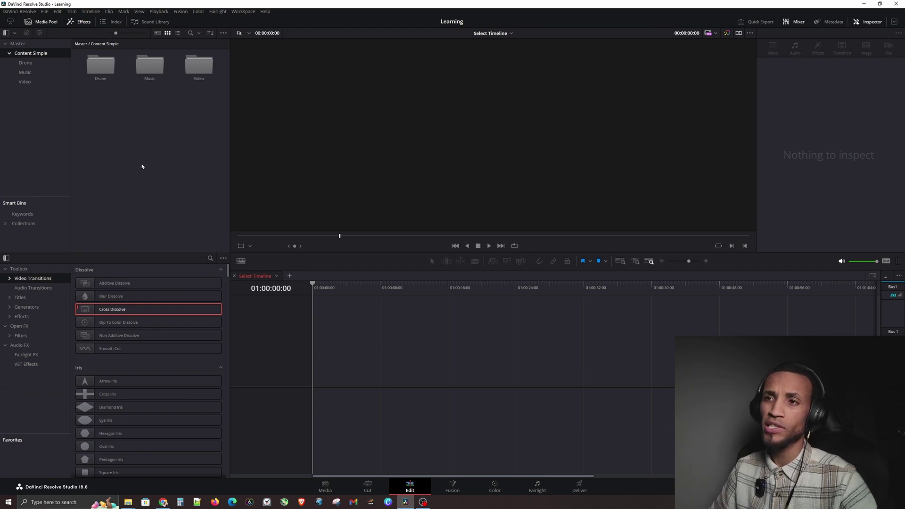
- Set the GPU processing mode to CUDA in the system preferences for Memory and GPU
left_click(44, 11)
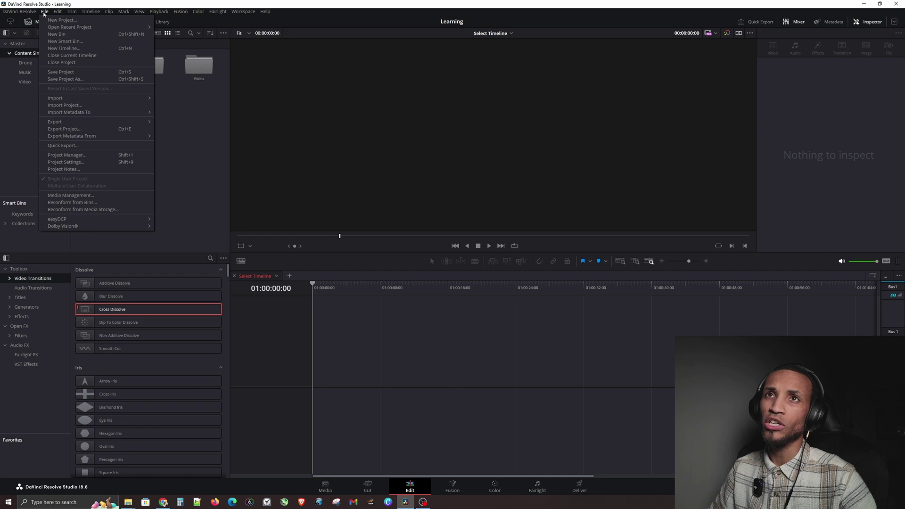
mouse_move(30, 10)
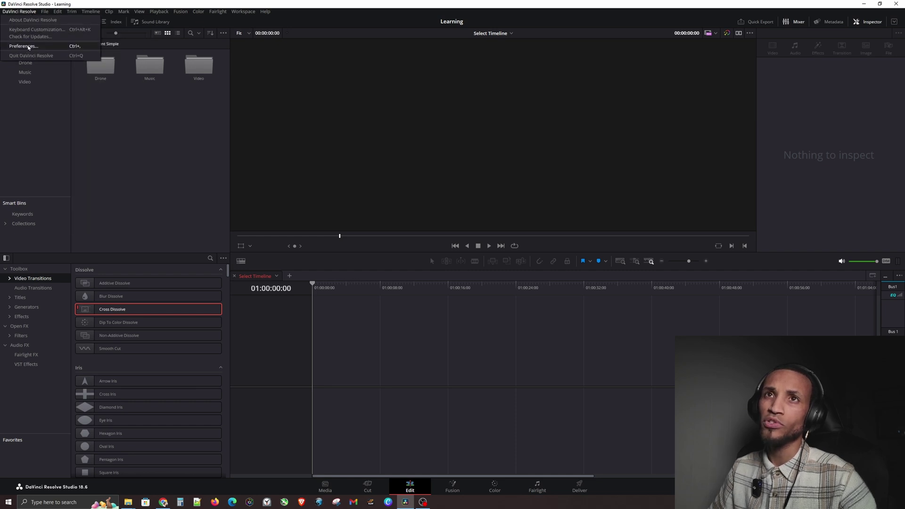
left_click(29, 46)
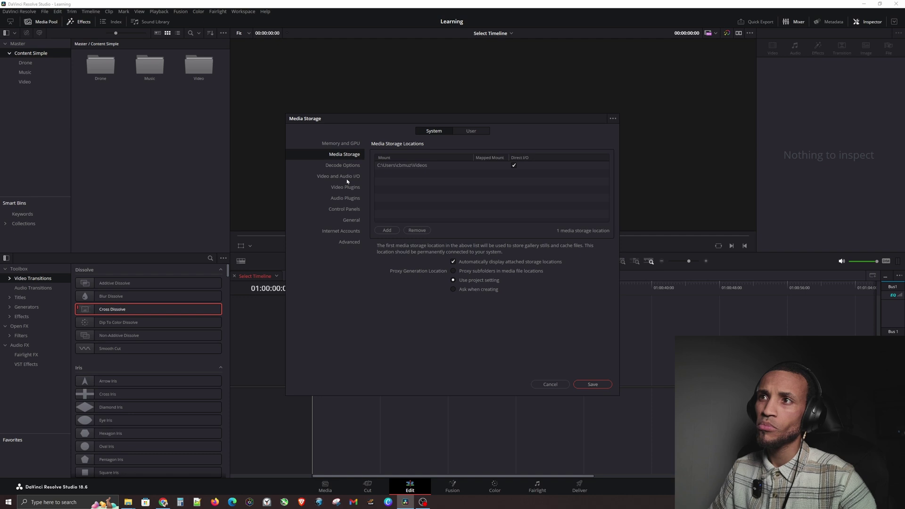
left_click(347, 145)
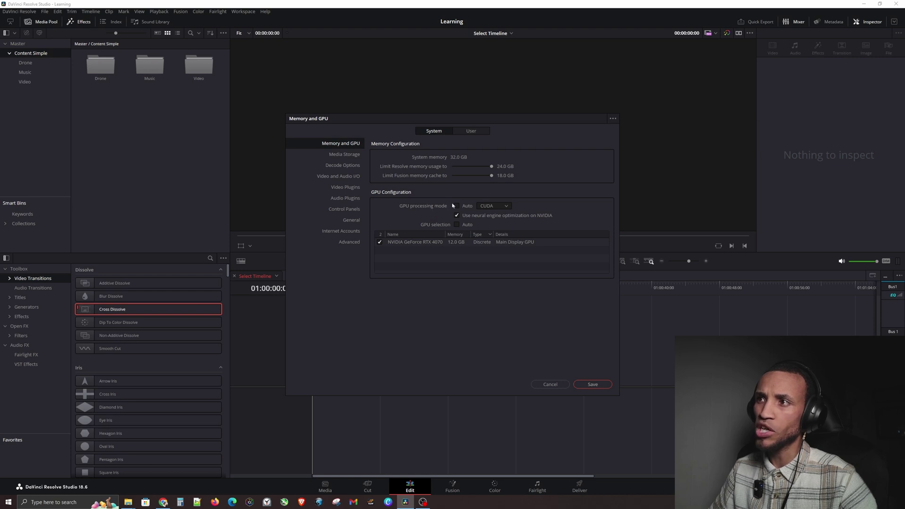
left_click(506, 206)
left_click(513, 282)
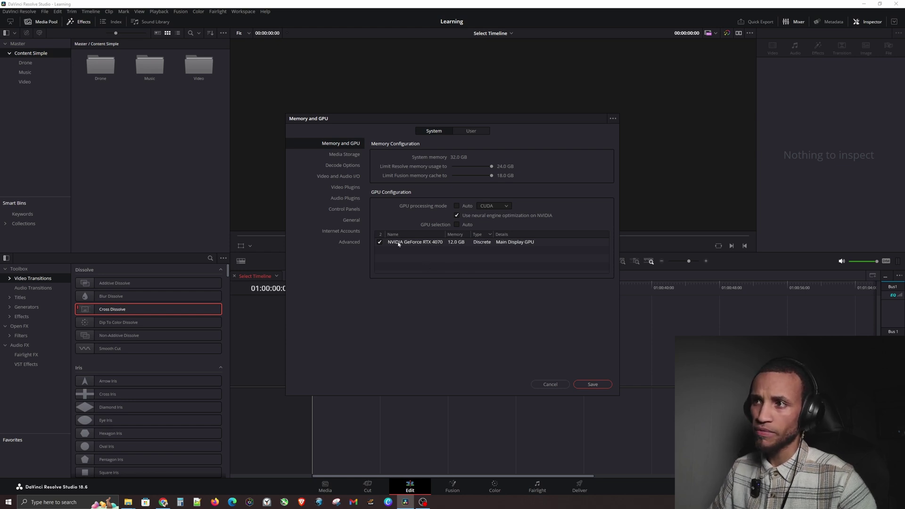
- Leave automatic GPU selection off with the NVIDIA GeForce RTX 4070 ticked, and save the preferences
left_click(457, 225)
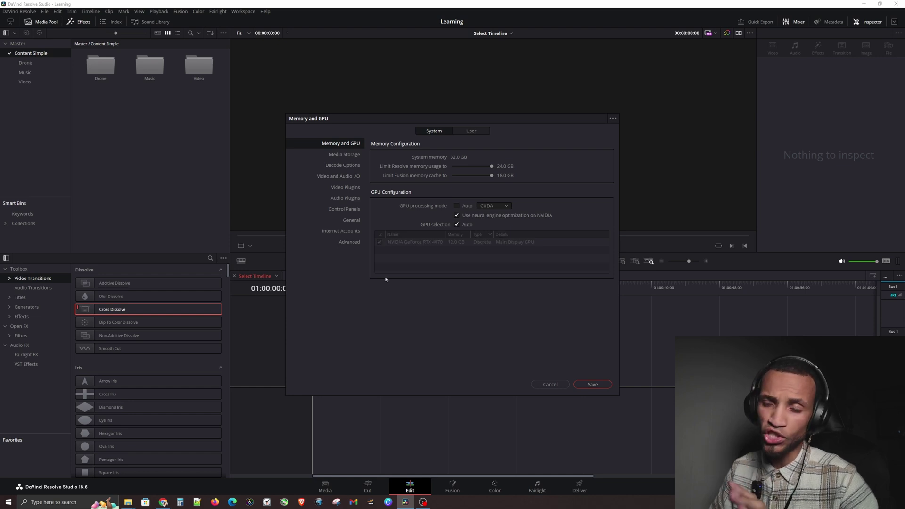
left_click(457, 225)
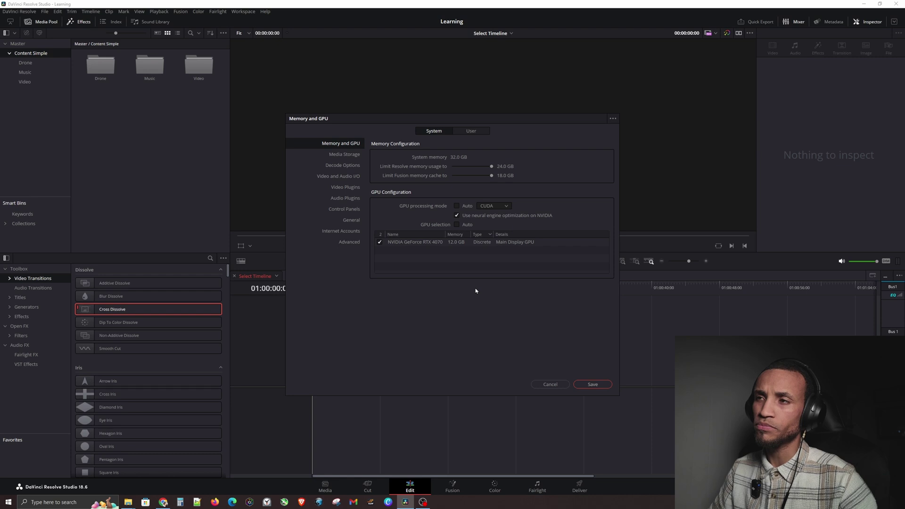
left_click(593, 385)
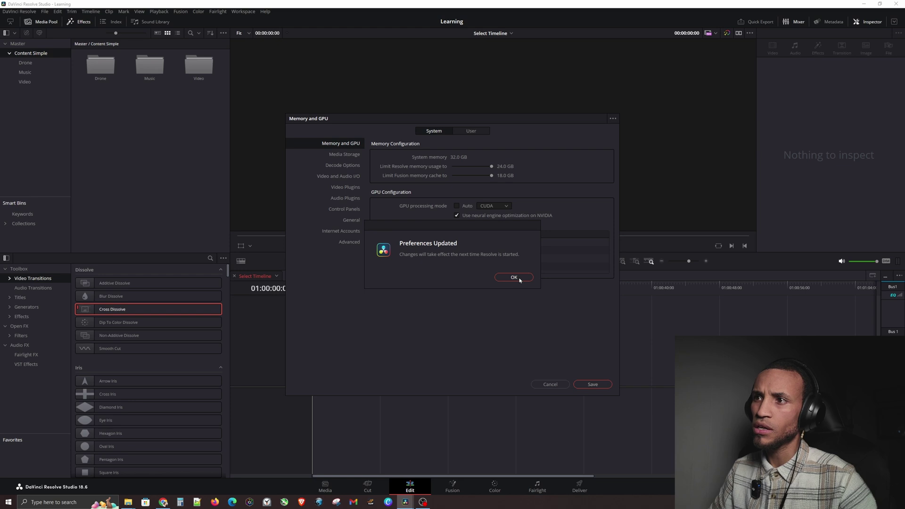
left_click(515, 277)
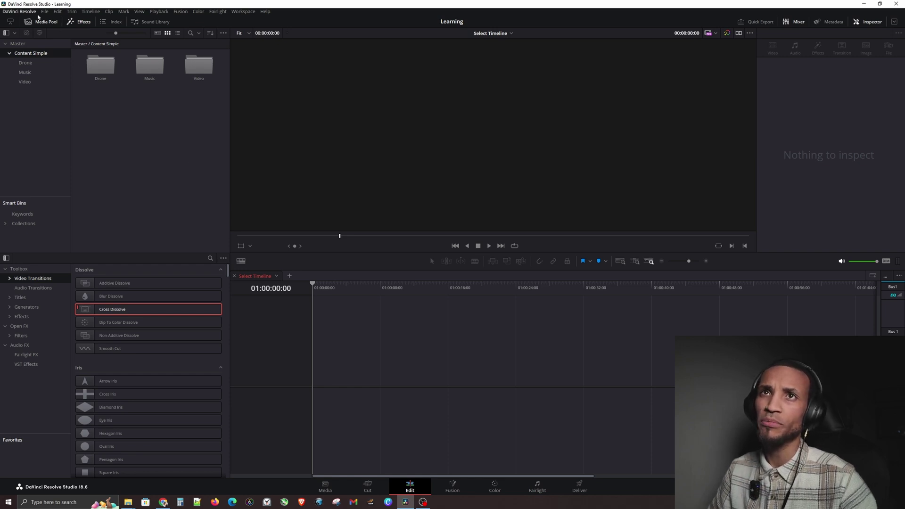
- Open Keyboard Customization and move its window slightly higher over the workspace
left_click(31, 12)
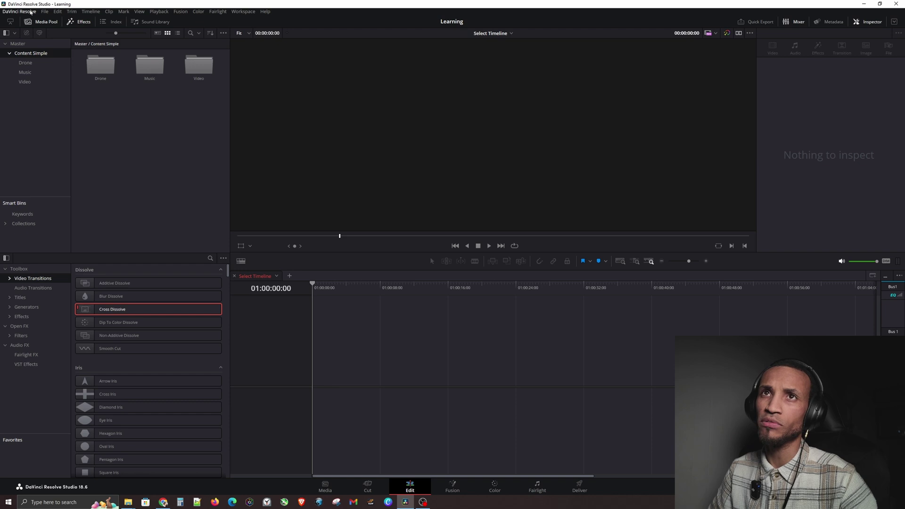
left_click(32, 32)
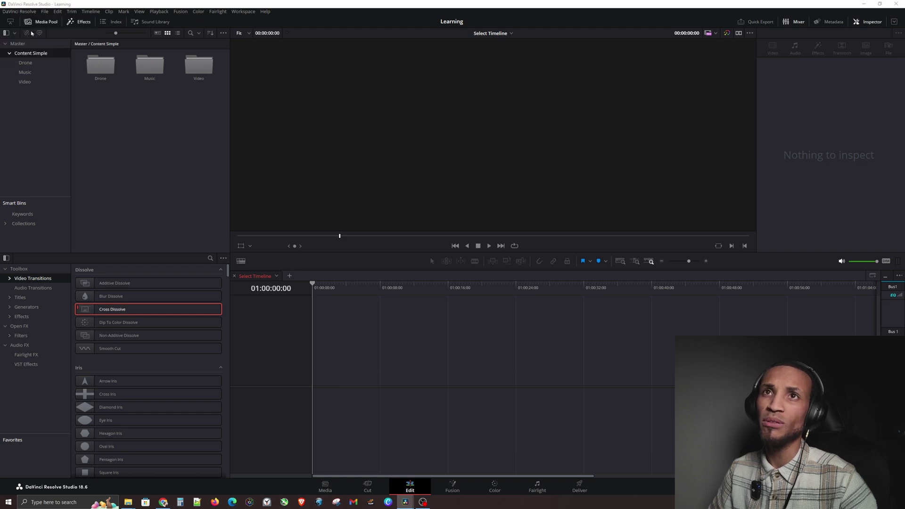
left_click_drag(380, 112, 388, 115)
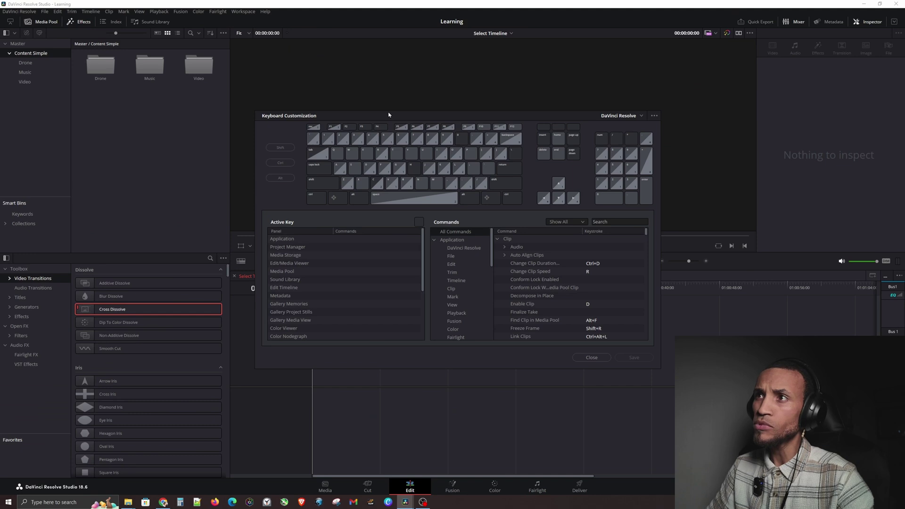
left_click_drag(388, 114, 411, 98)
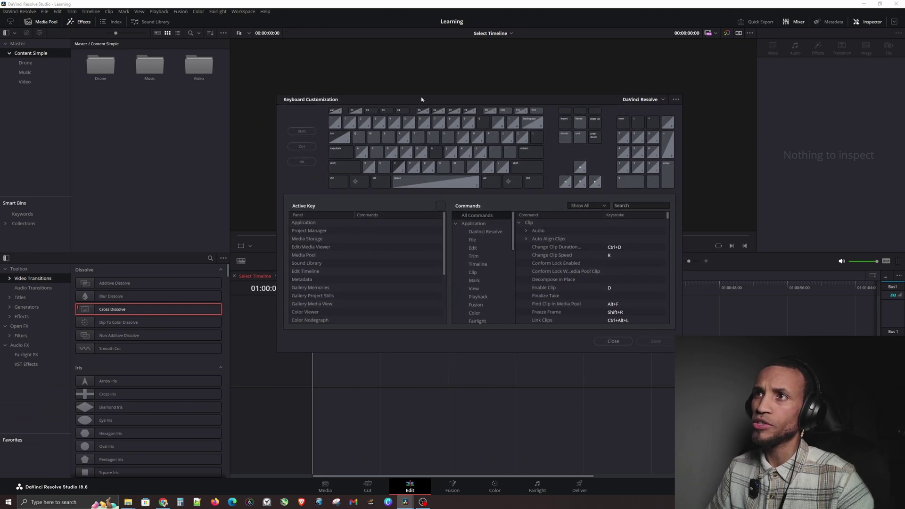
- Check which application commands are assigned to the Q, W and S keys
left_click(358, 139)
left_click(373, 137)
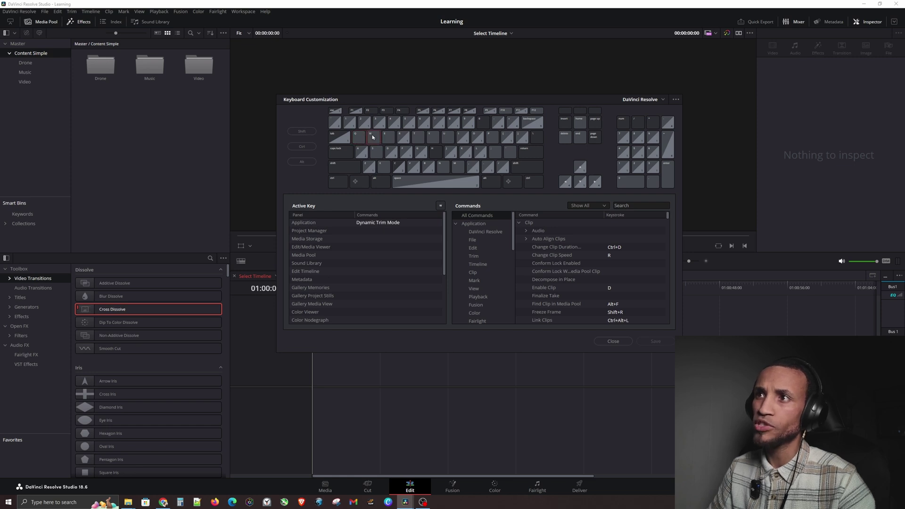
left_click(376, 152)
left_click(358, 138)
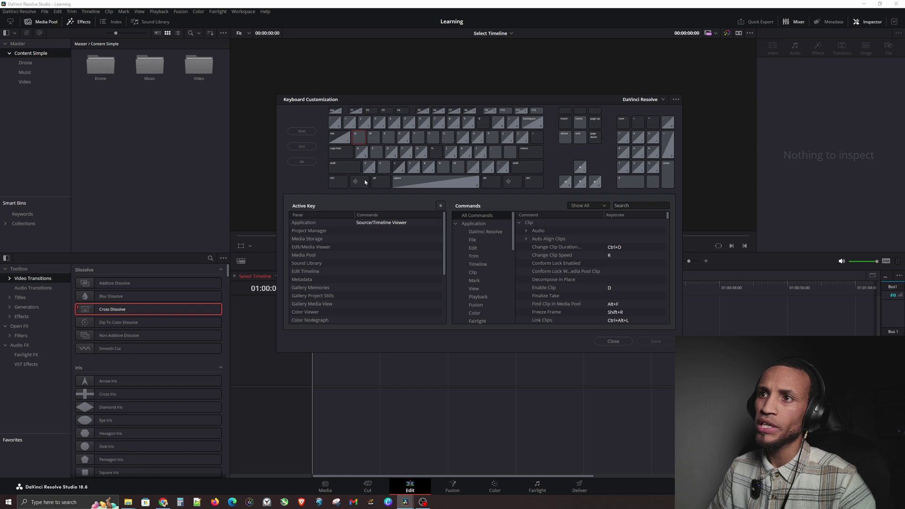
key("w")
left_click(384, 223)
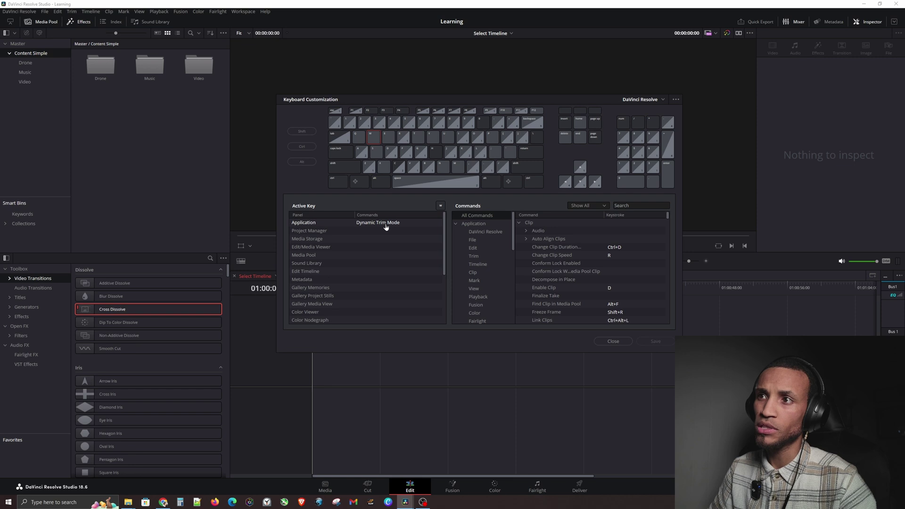
key("s")
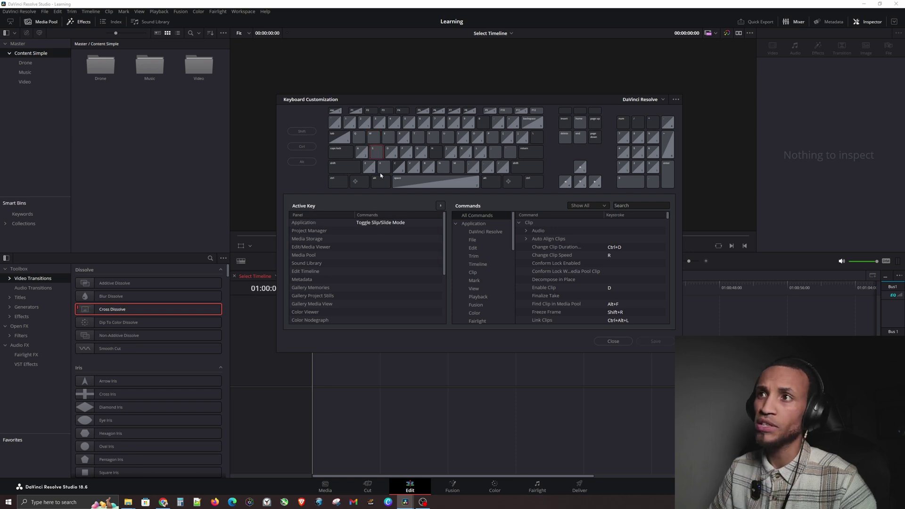
- Remove the Q shortcut from the Source/Timeline Viewer command
left_click(357, 138)
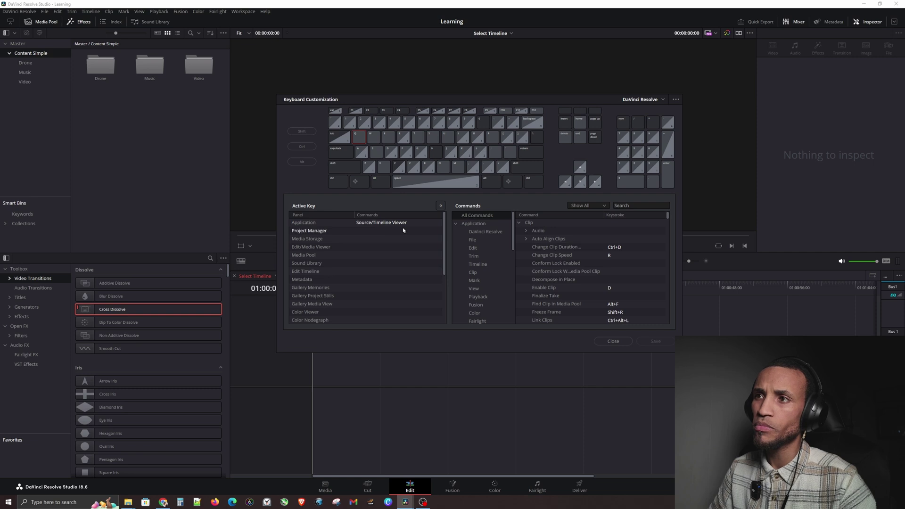
left_click(385, 225)
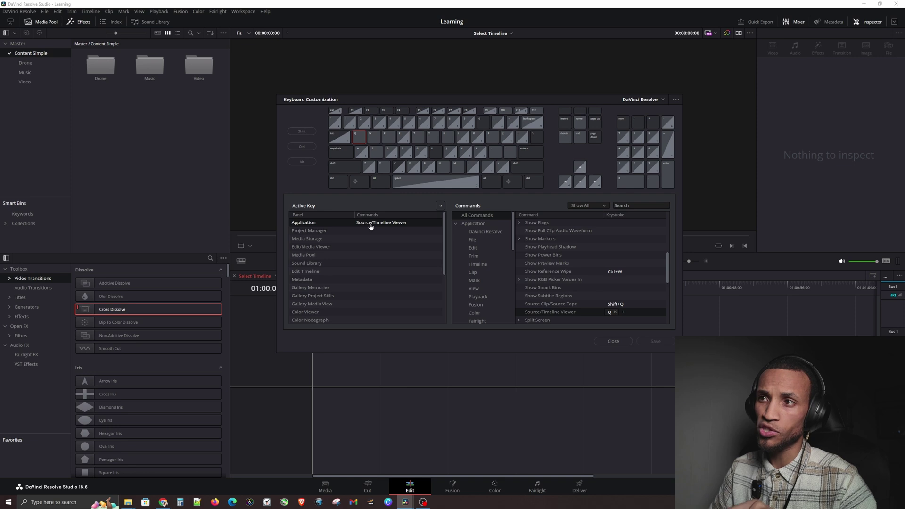
left_click(615, 312)
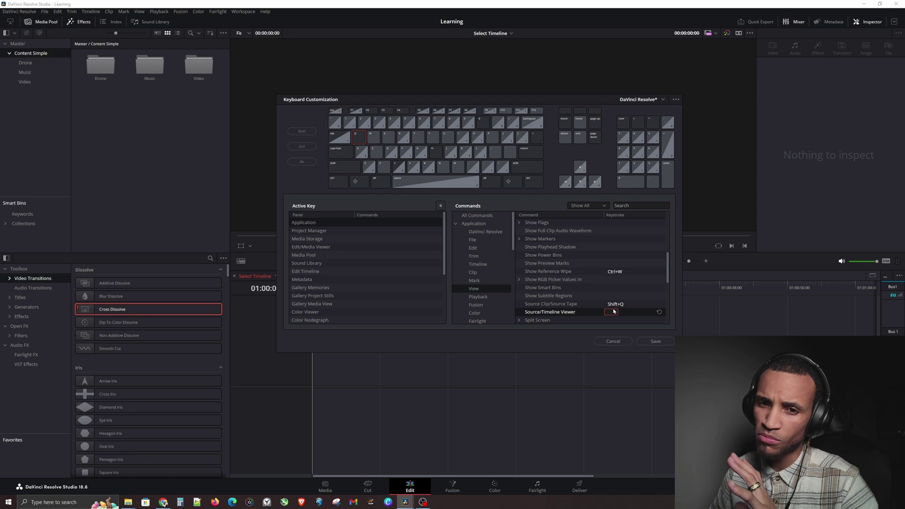
- Save the modified keyboard mapping as a new preset named MySettings
left_click(655, 341)
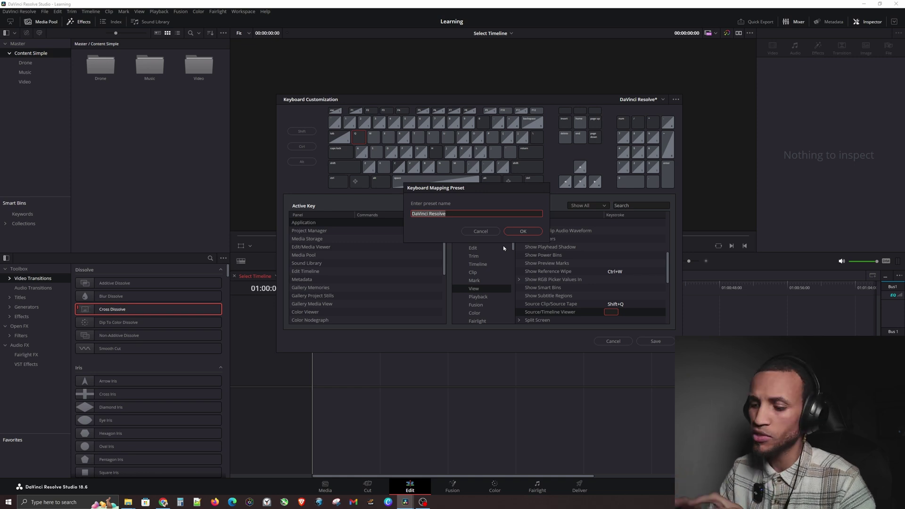
type("MYKey")
key("BackSpace")
key("BackSpace")
key("BackSpace")
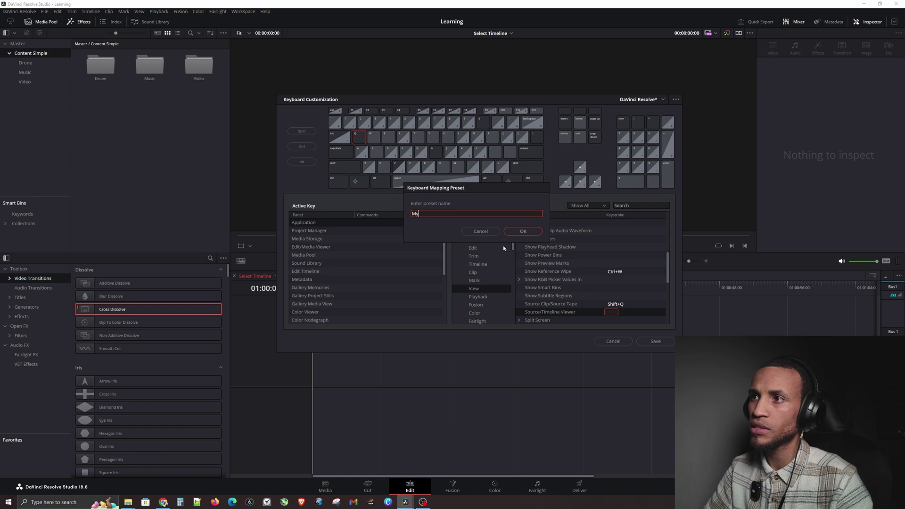
type("ySettings")
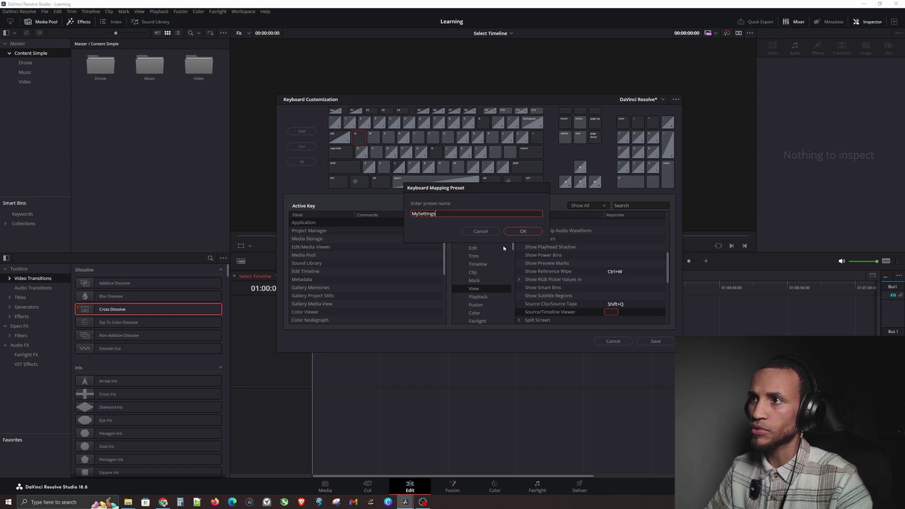
left_click(522, 231)
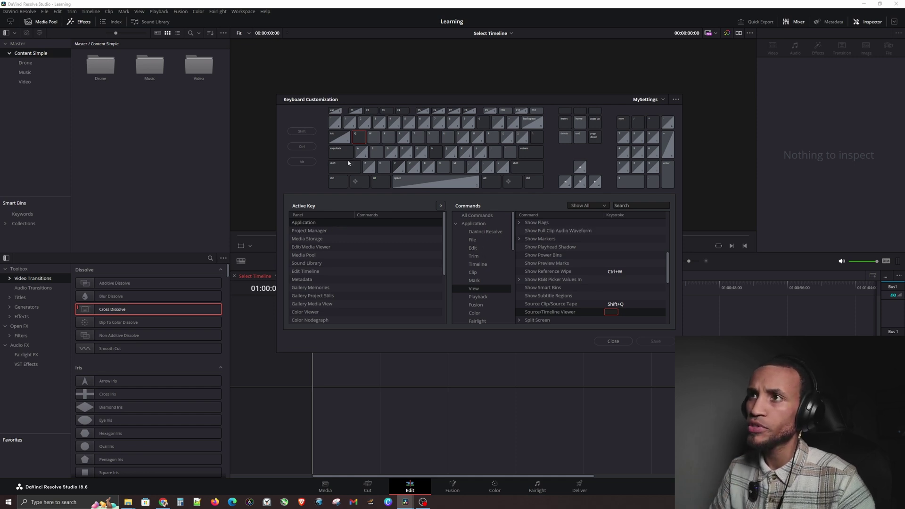
- Remove the W shortcut from the Dynamic Trim Mode command and save the preset
left_click(371, 138)
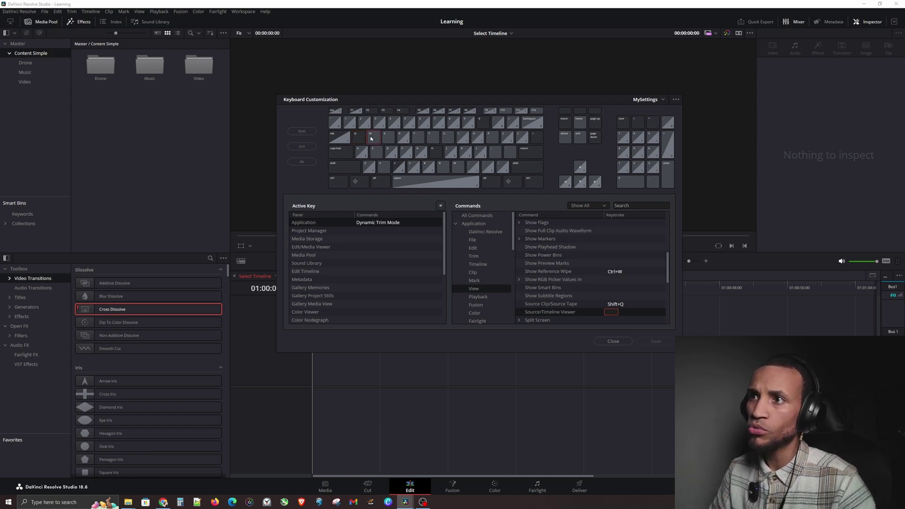
left_click(383, 224)
double_click(384, 226)
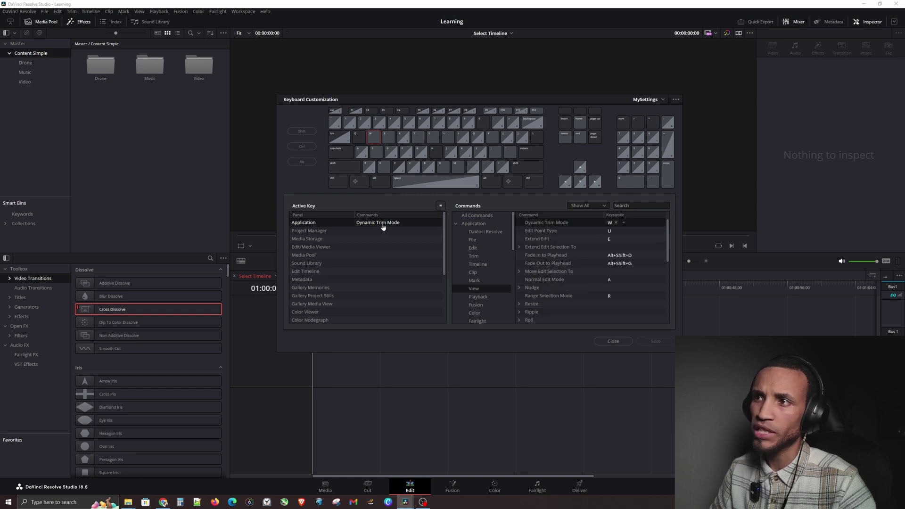
left_click(616, 224)
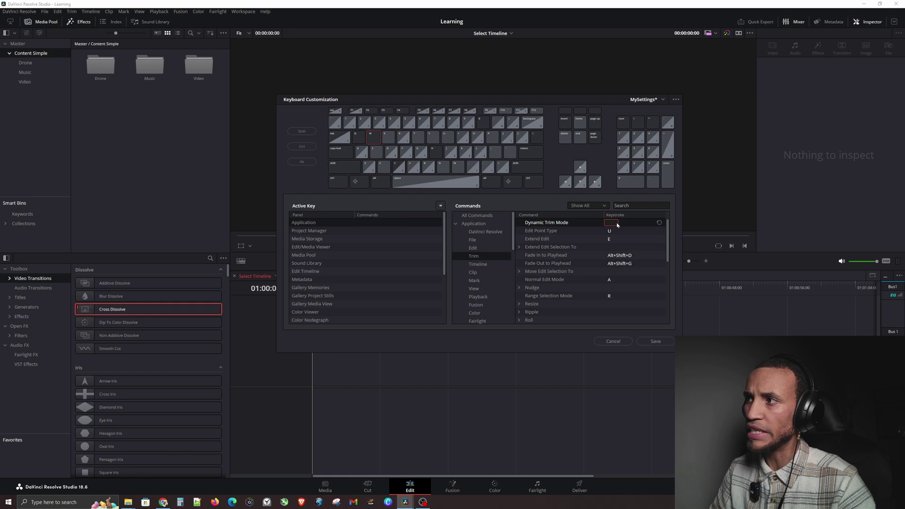
left_click(655, 341)
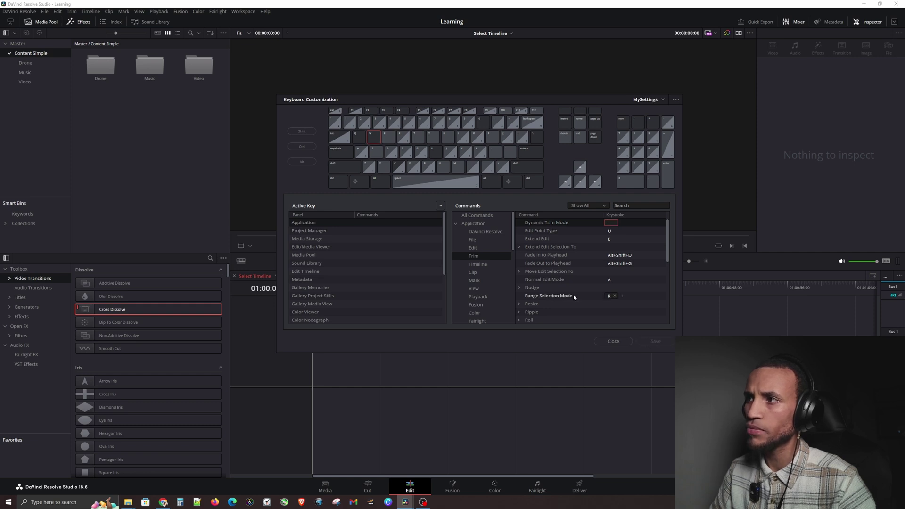
- Remove the S shortcut from the Toggle Slip/Slide Mode command and save the preset
left_click(376, 152)
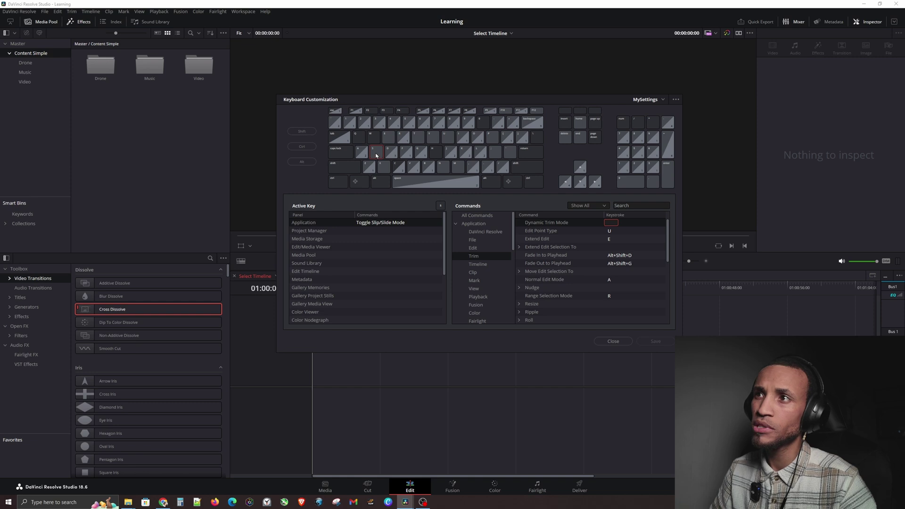
left_click(380, 224)
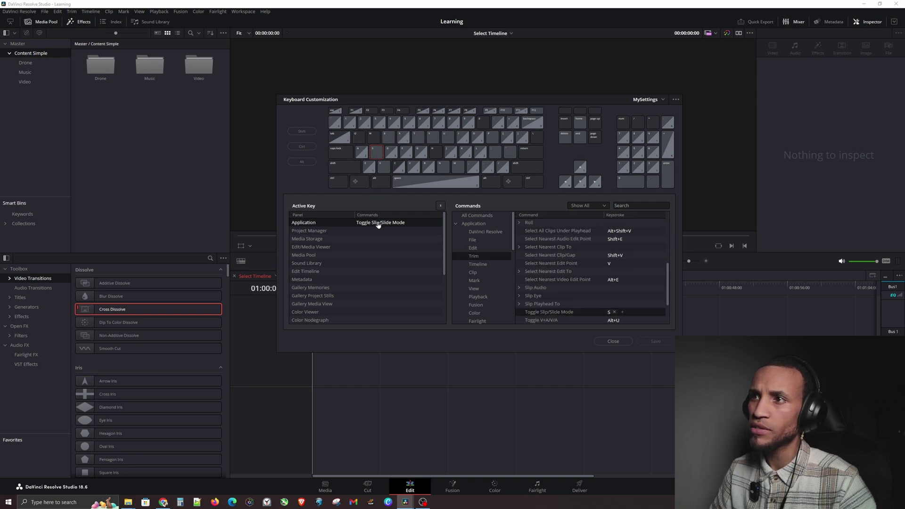
left_click(615, 312)
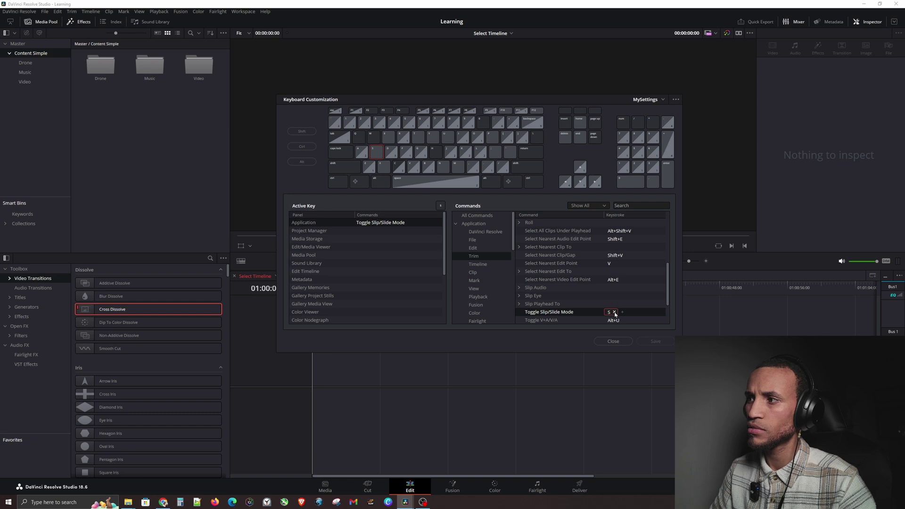
left_click(655, 341)
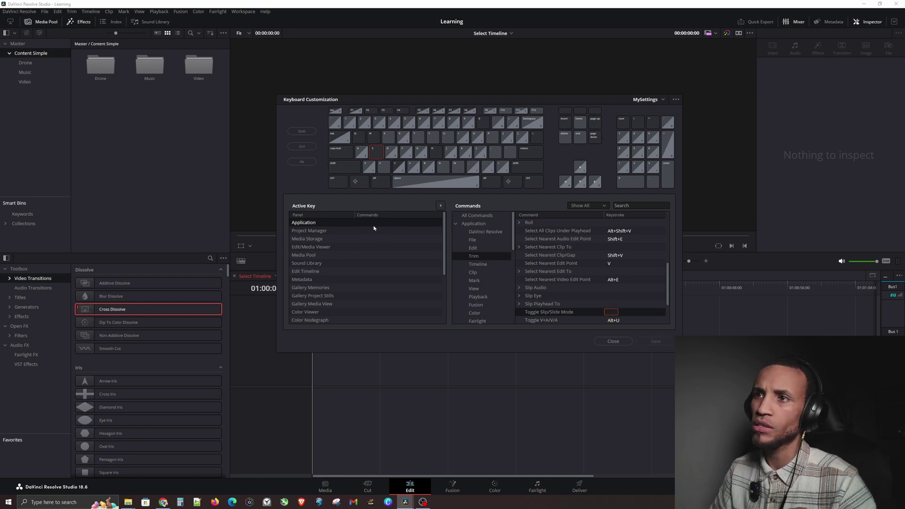
- Inspect the Q, W and S keys for any remaining command assignments
left_click(359, 139)
left_click(374, 138)
left_click(376, 153)
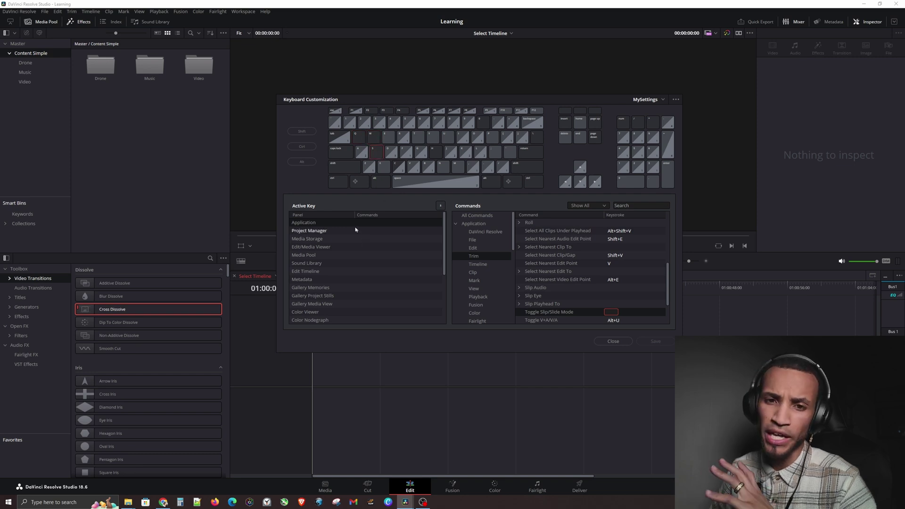
- Find the Ripple Start to Playhead command among all commands, replace its shortcut with Q, and save the preset
left_click(360, 139)
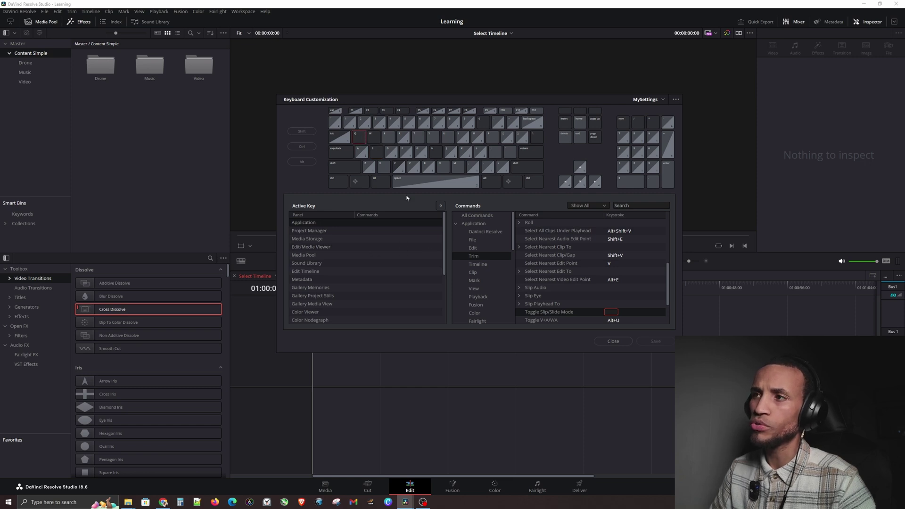
left_click(477, 217)
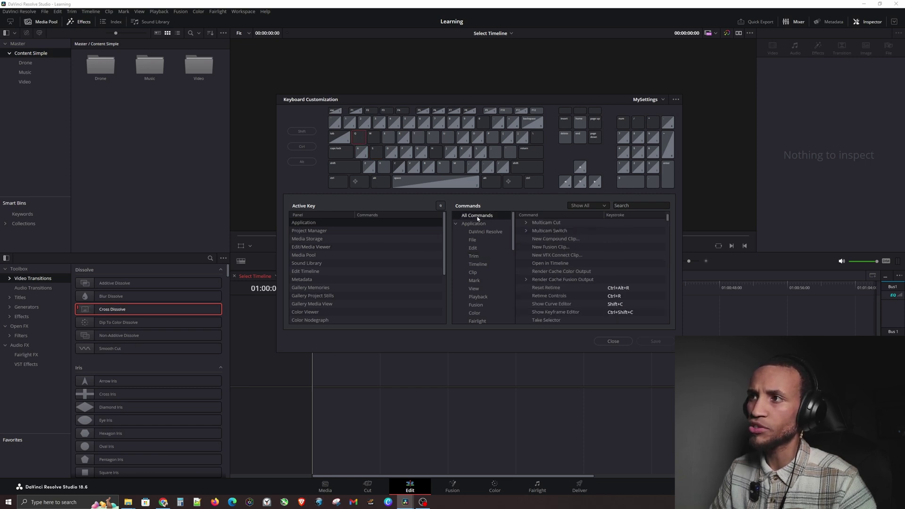
left_click(648, 206)
type("start to pl")
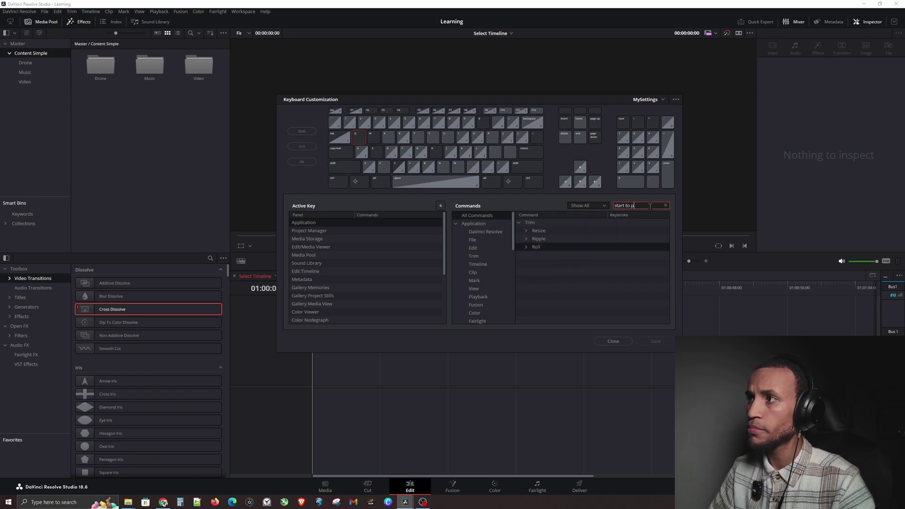
type("ayhead")
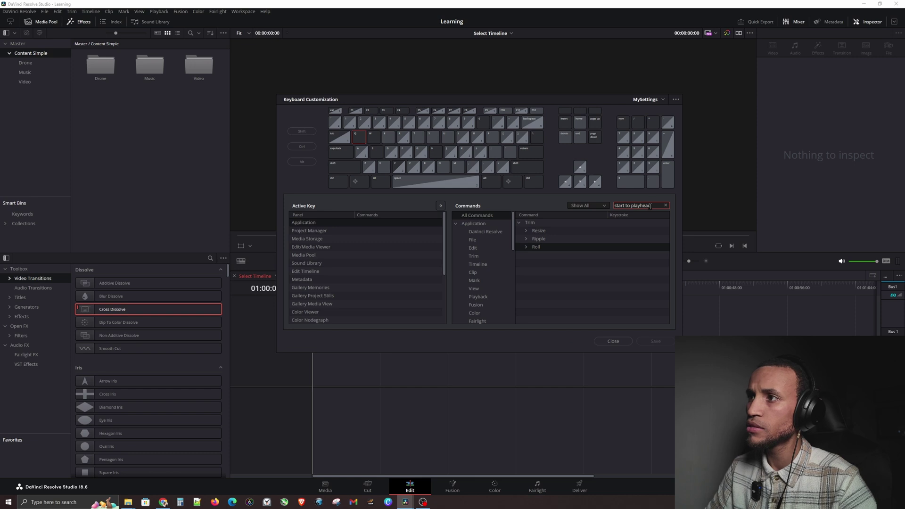
left_click(526, 239)
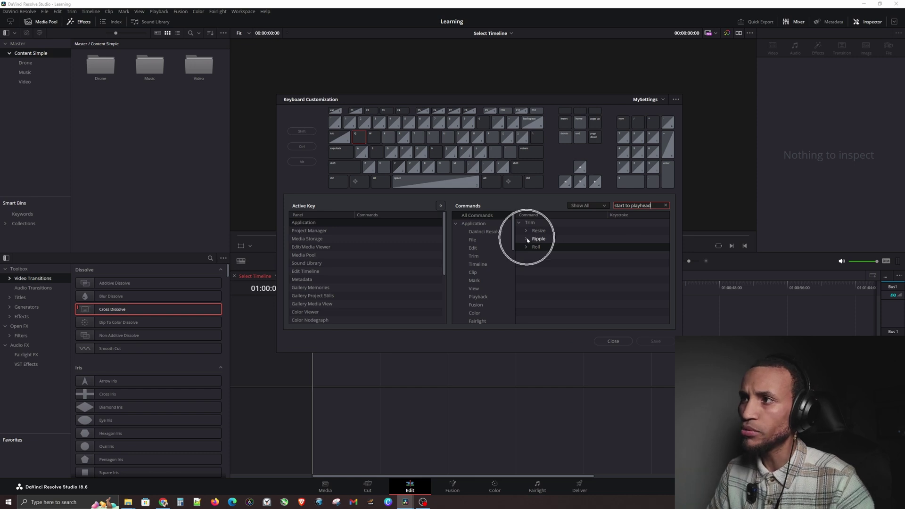
mouse_move(552, 250)
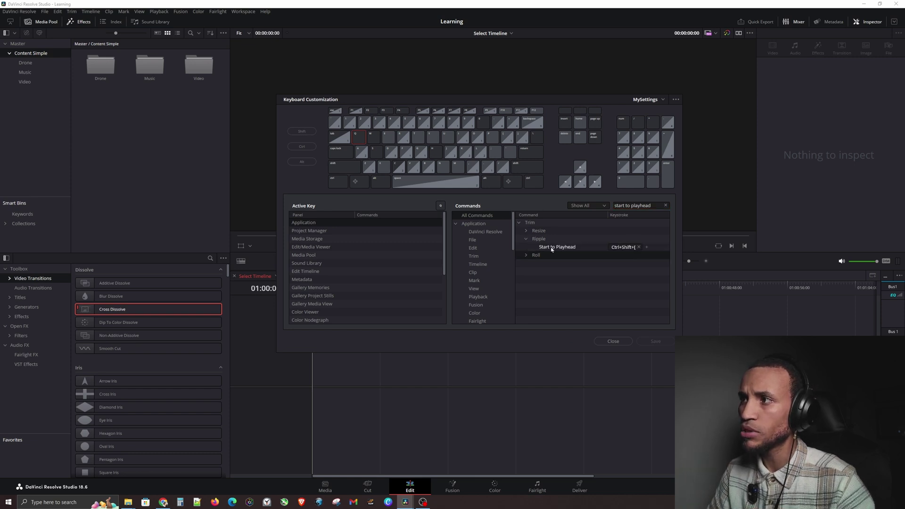
left_click(632, 248)
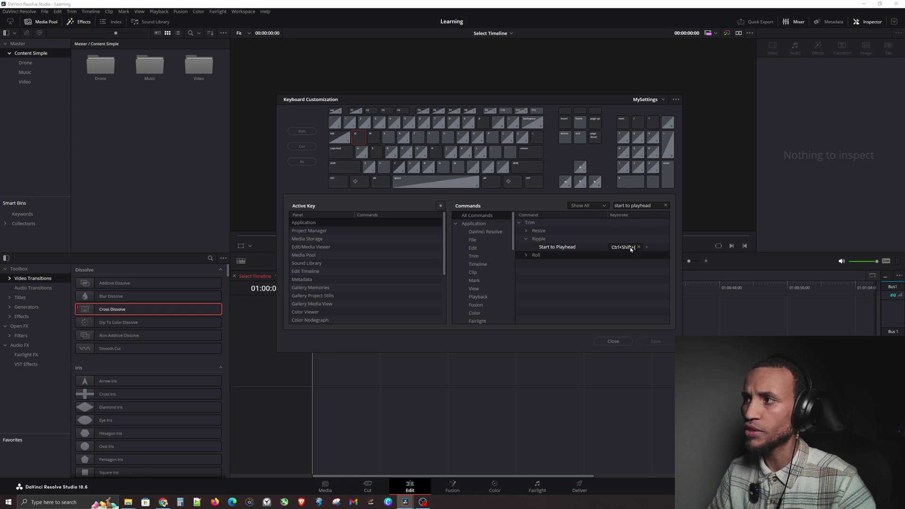
left_click(639, 248)
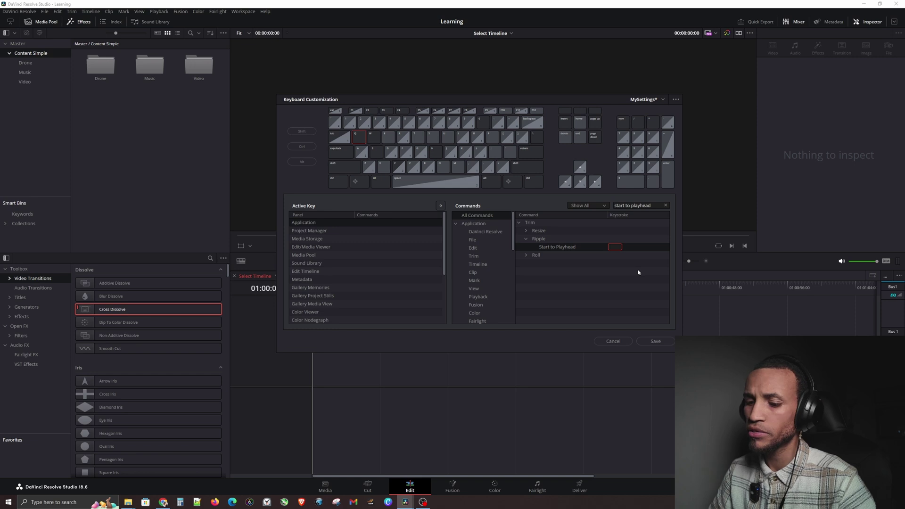
key("q")
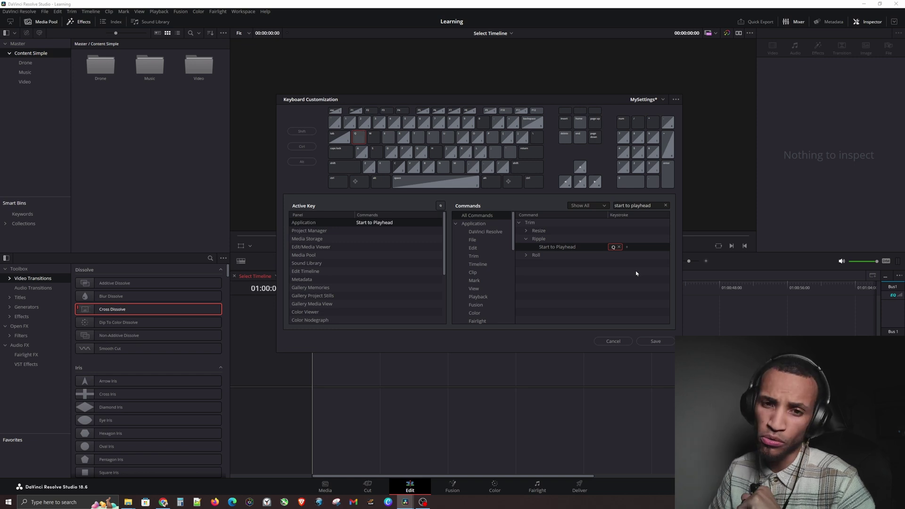
left_click(656, 342)
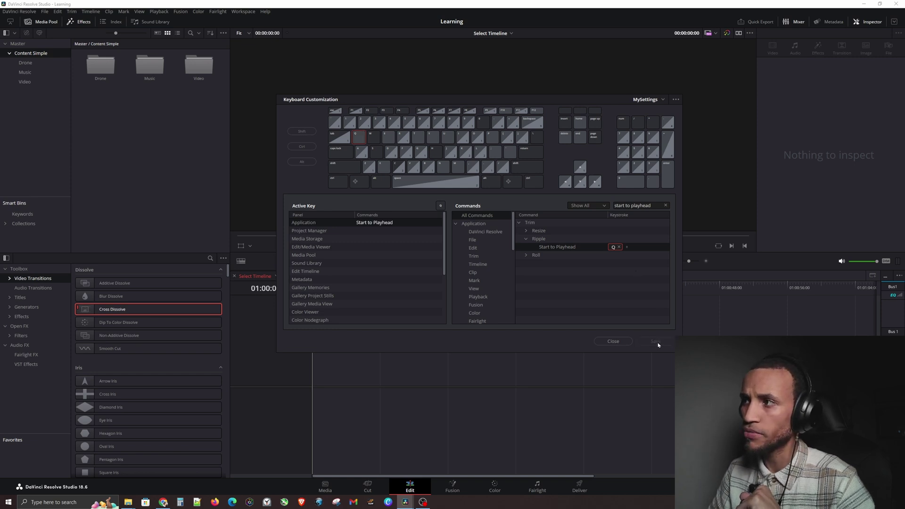
- Find the Ripple End to Playhead command, replace its shortcut with W, and save the preset
double_click(645, 206)
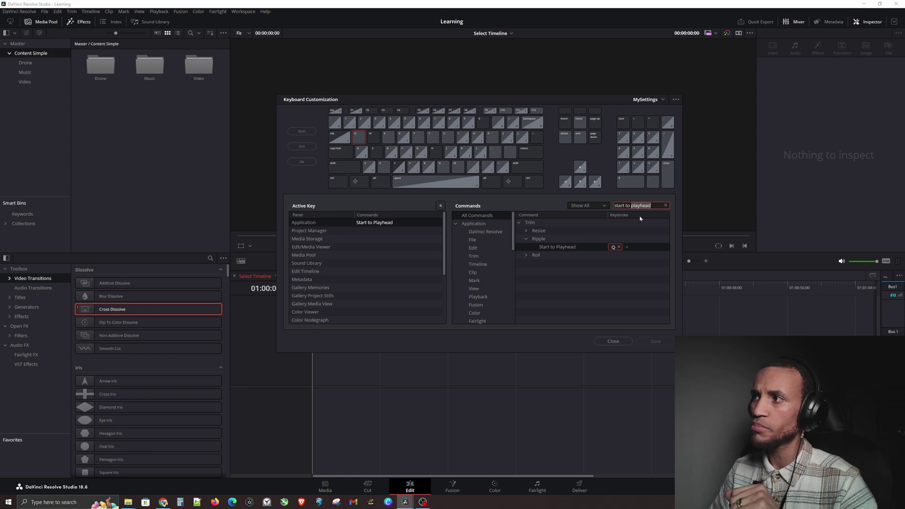
left_click(666, 206)
left_click(647, 206)
type("end to playhead")
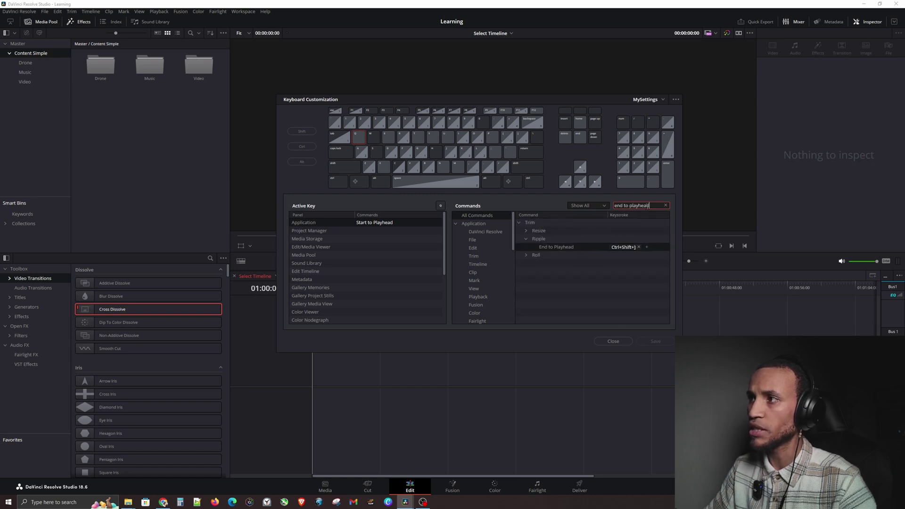
left_click(639, 248)
left_click(640, 247)
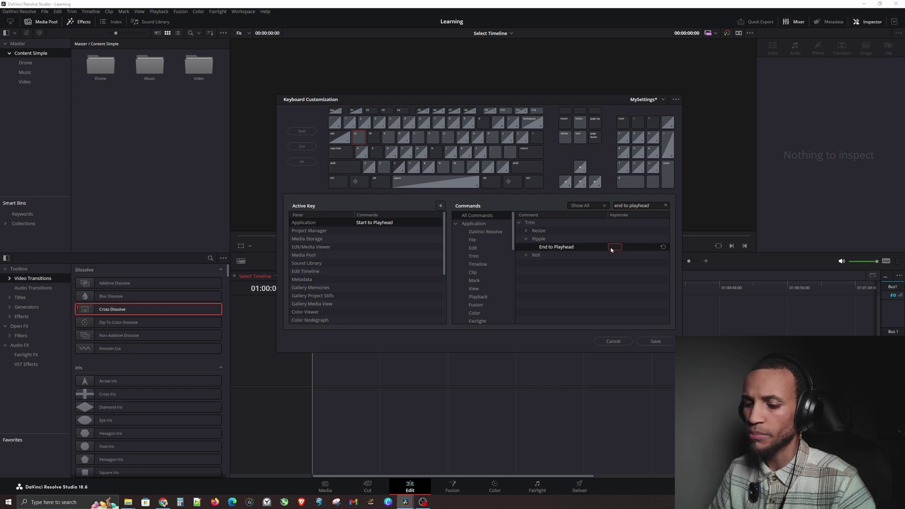
key("w")
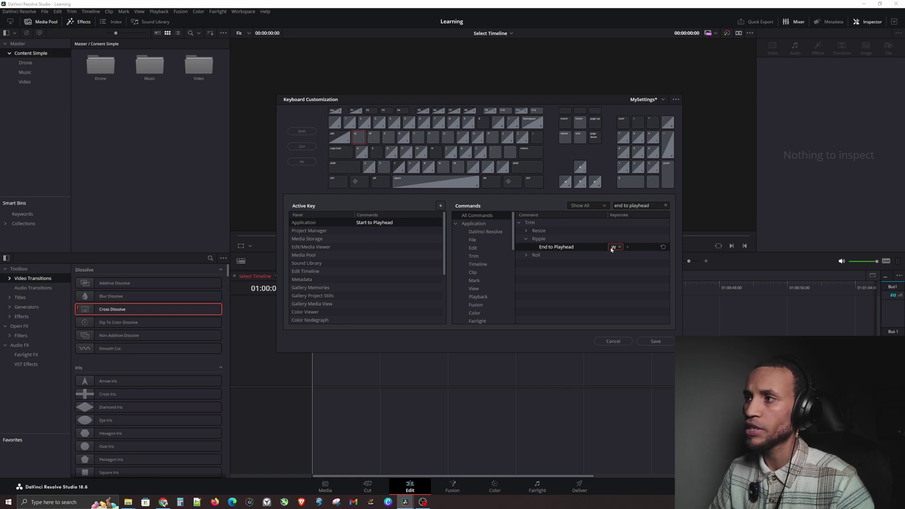
left_click(649, 340)
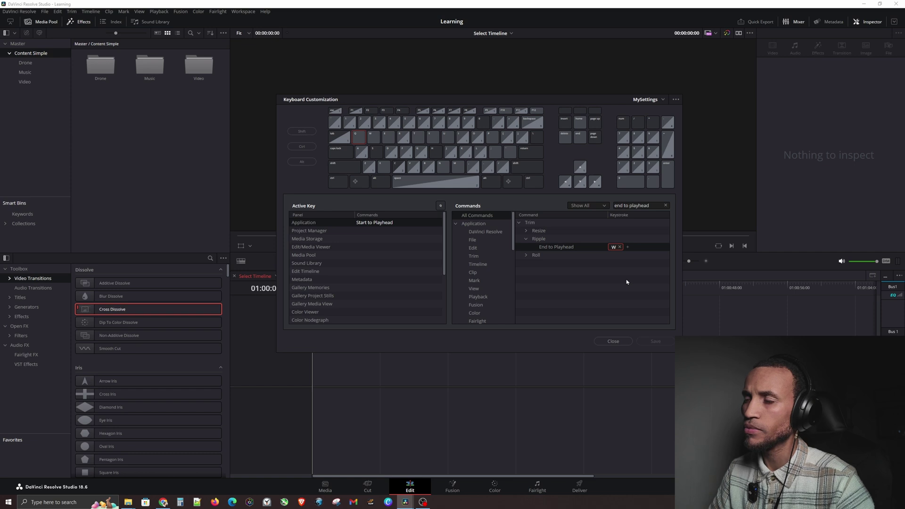
- Find the Razor command, replace its shortcut with S, and save the preset
left_click(666, 206)
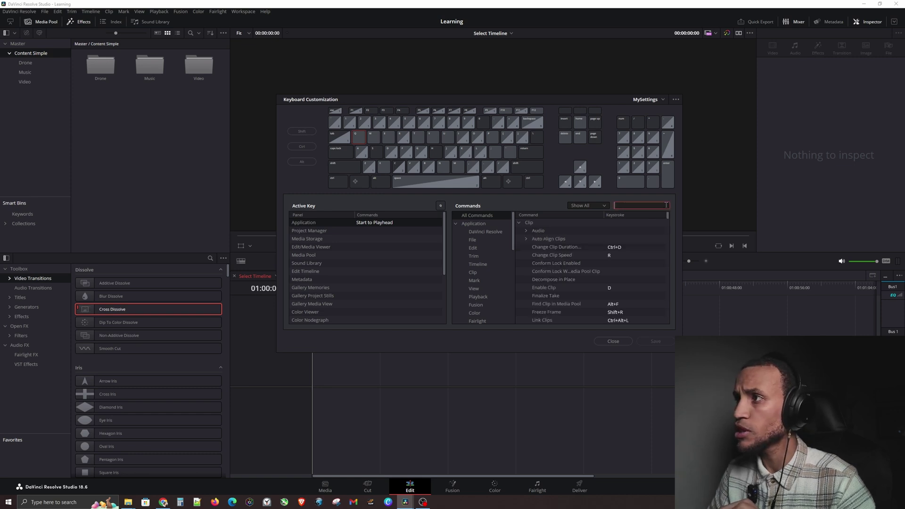
left_click(670, 205)
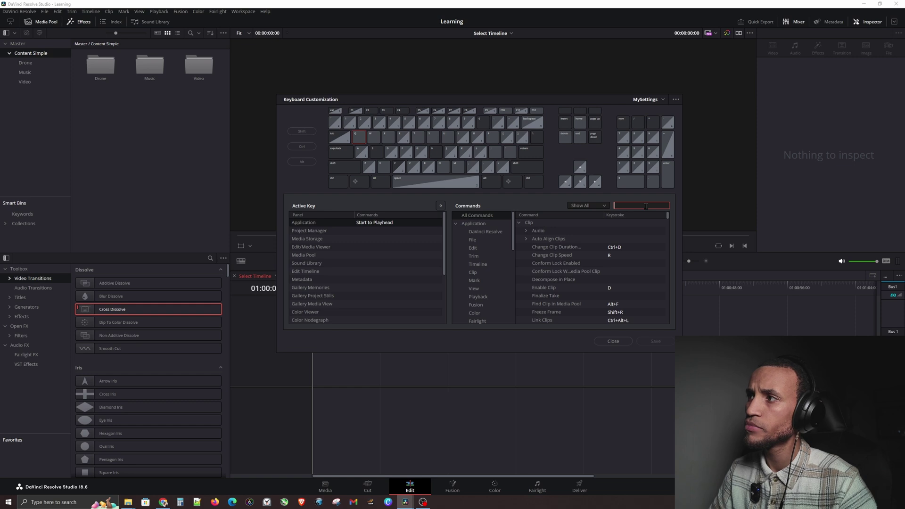
type("razor")
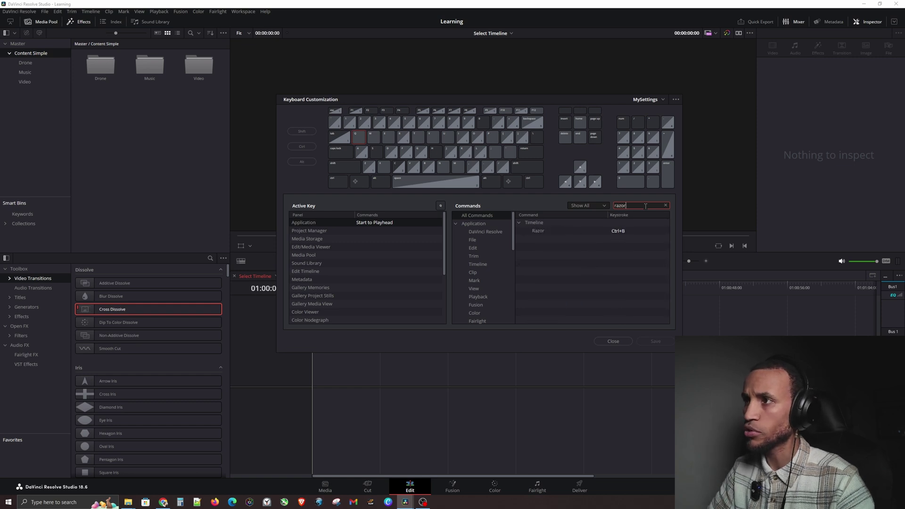
mouse_move(629, 233)
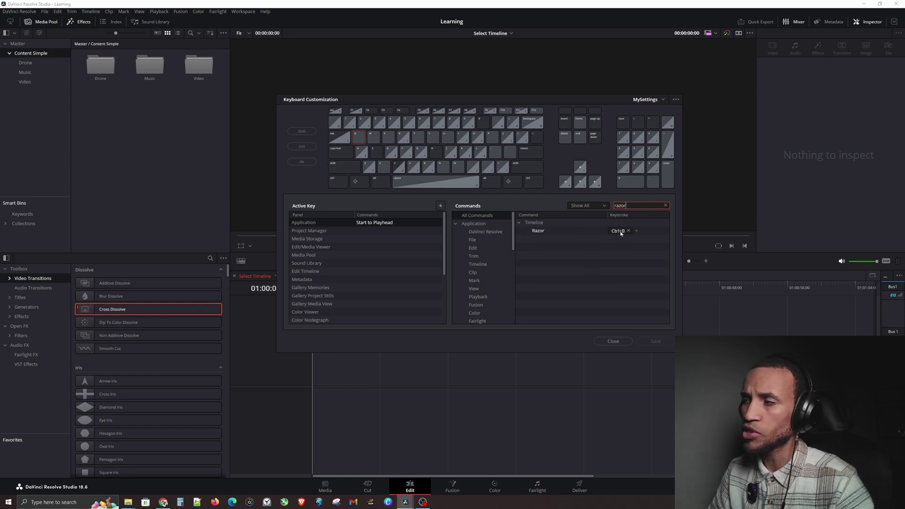
left_click(629, 231)
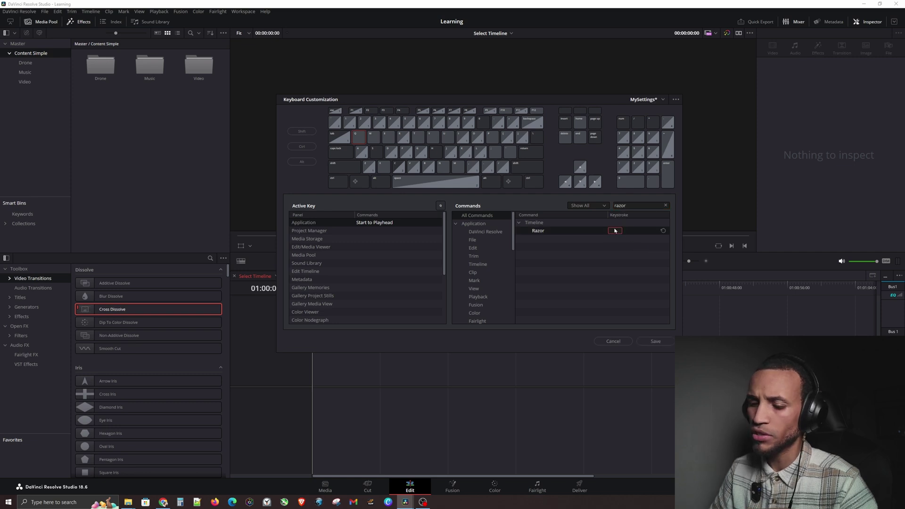
key("s")
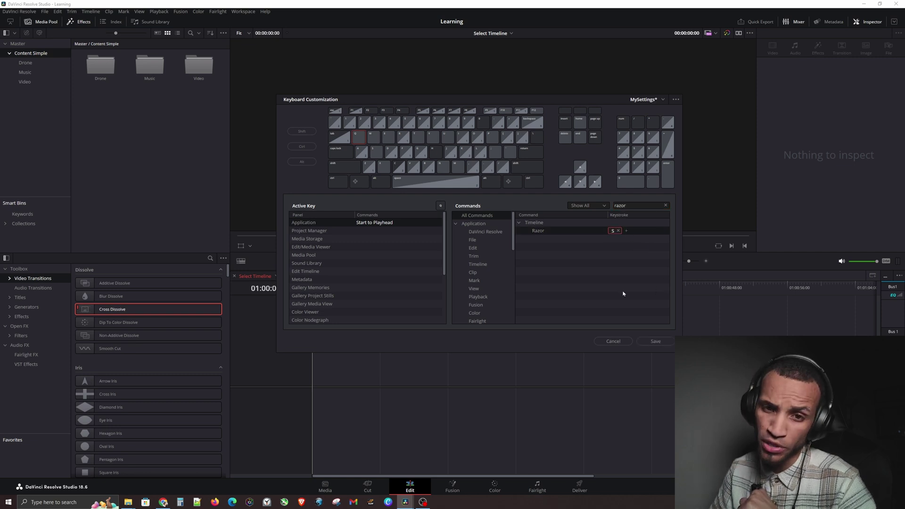
left_click(659, 341)
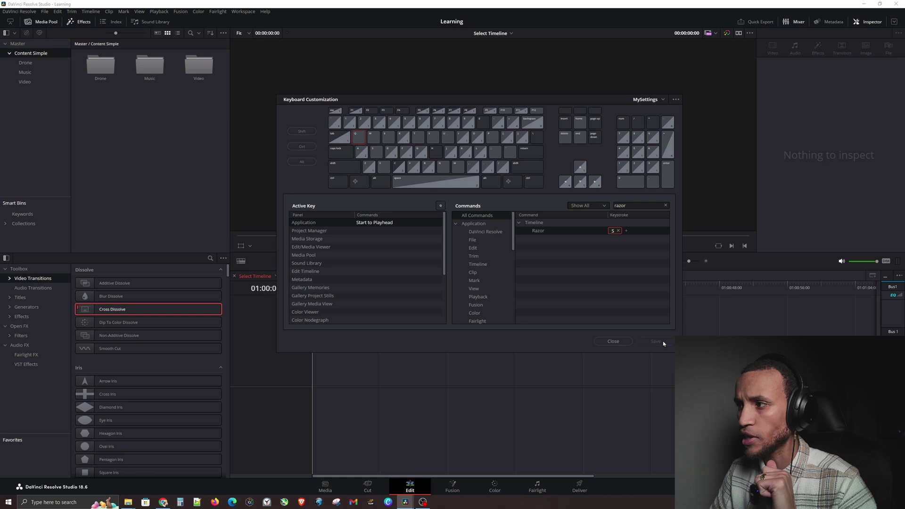
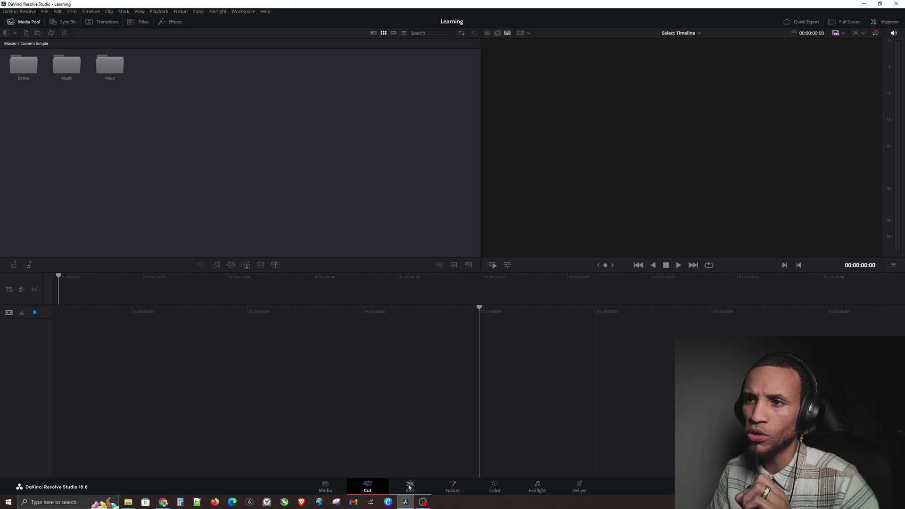
- On the Edit page, add clip C0800.MP4 from the Video bin to the empty timeline and enlarge the timeline scale
left_click(409, 487)
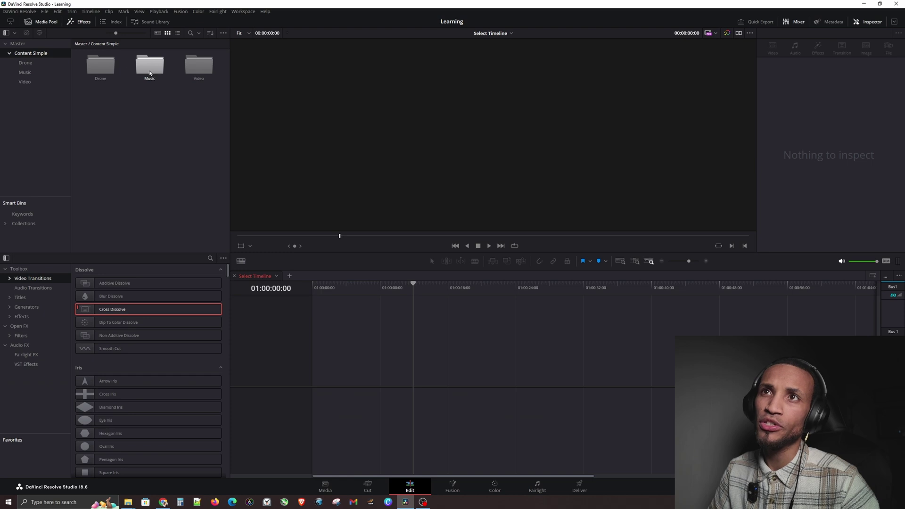
left_click(25, 81)
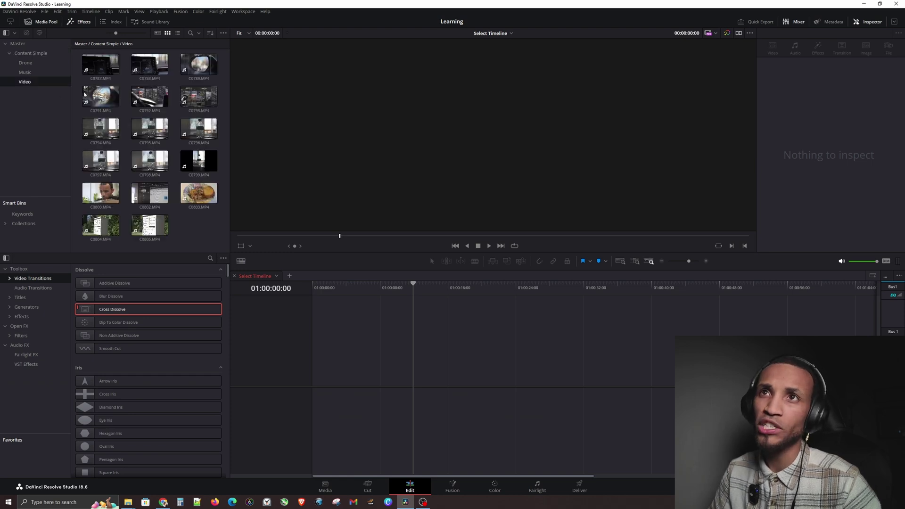
left_click_drag(187, 63, 194, 213)
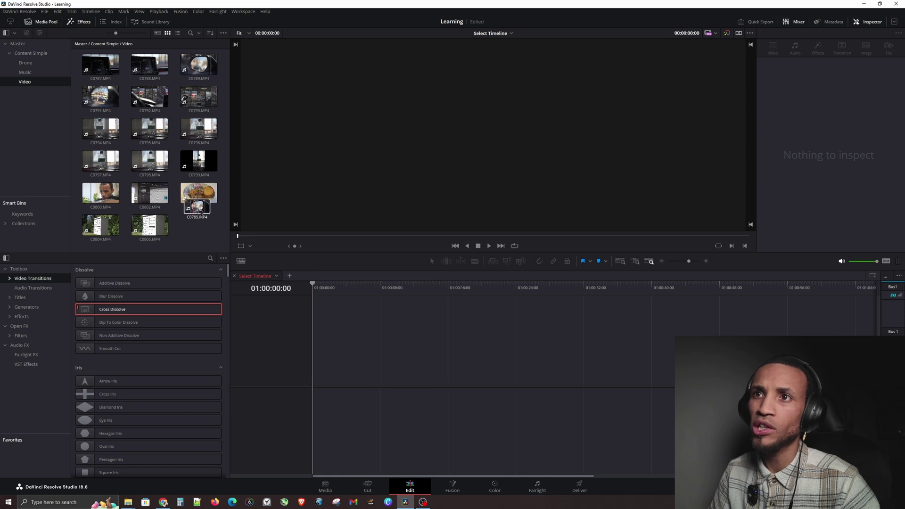
left_click_drag(100, 193, 380, 378)
scroll(385, 317, "up", 4)
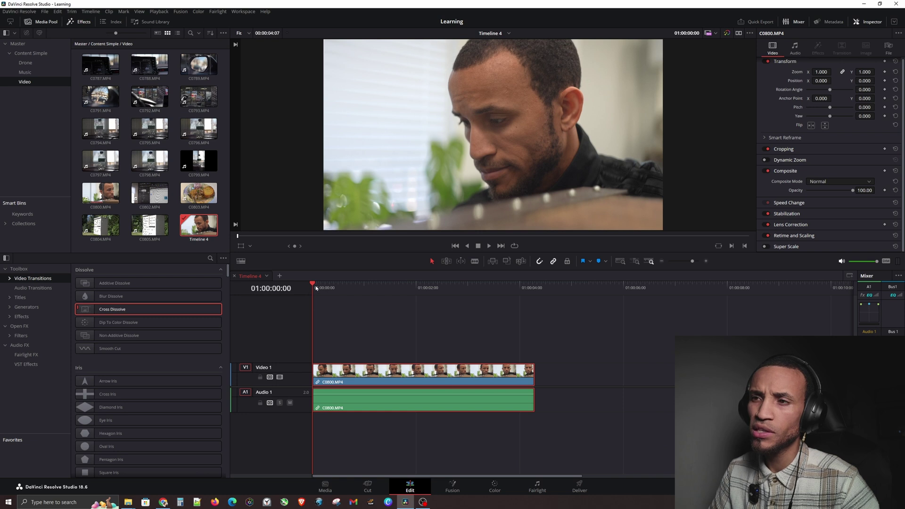
- Place the playhead at 01:00:00:20 and use Blade Edit Mode to make five cuts across the second half of the C0800.MP4 clip
mouse_move(318, 289)
left_mouse_down()
mouse_move(510, 291)
mouse_move(313, 302)
left_mouse_up()
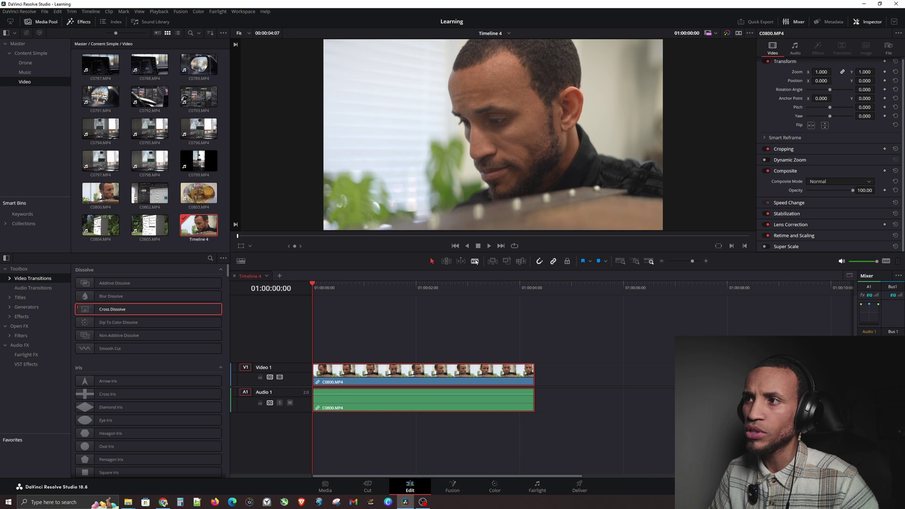
left_click(474, 262)
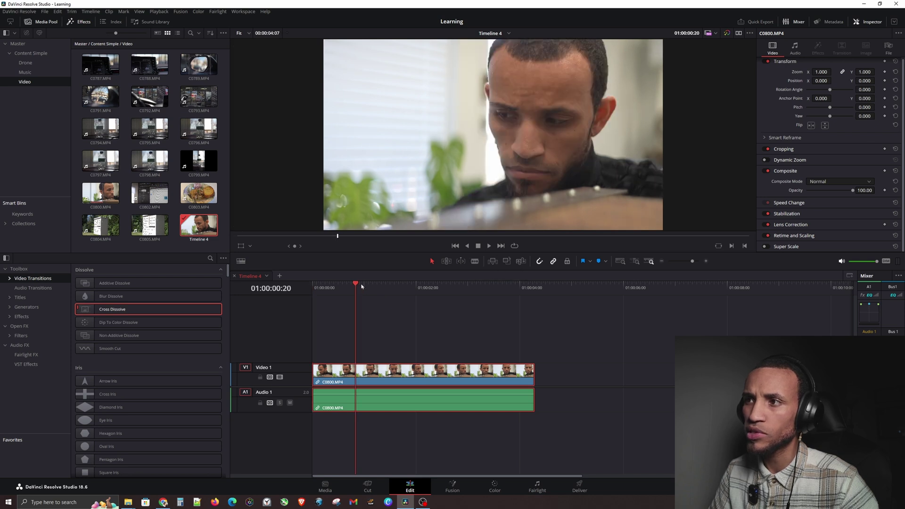
left_click(475, 261)
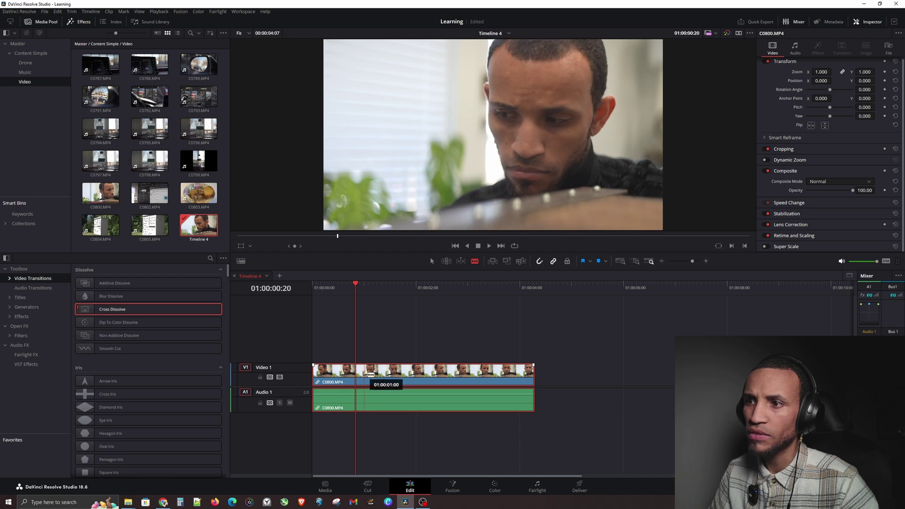
left_click(415, 373)
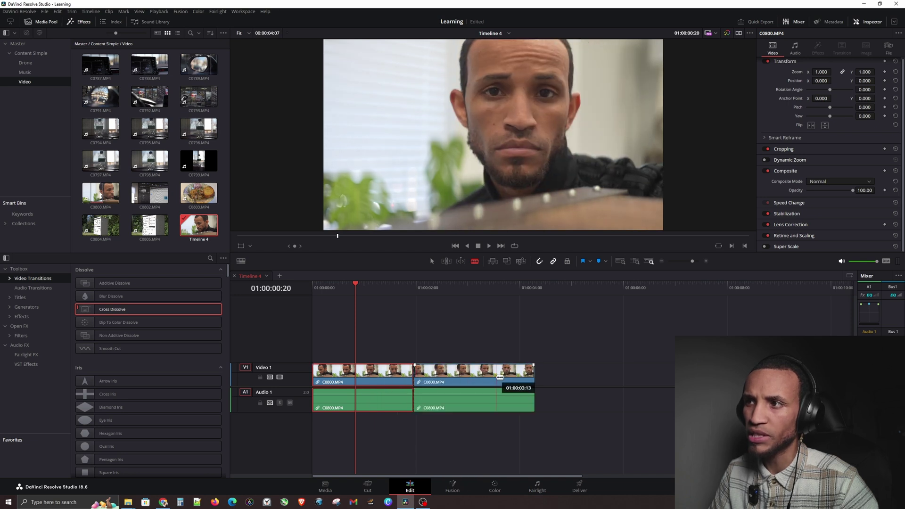
left_click(437, 375)
left_click(459, 375)
left_click(492, 374)
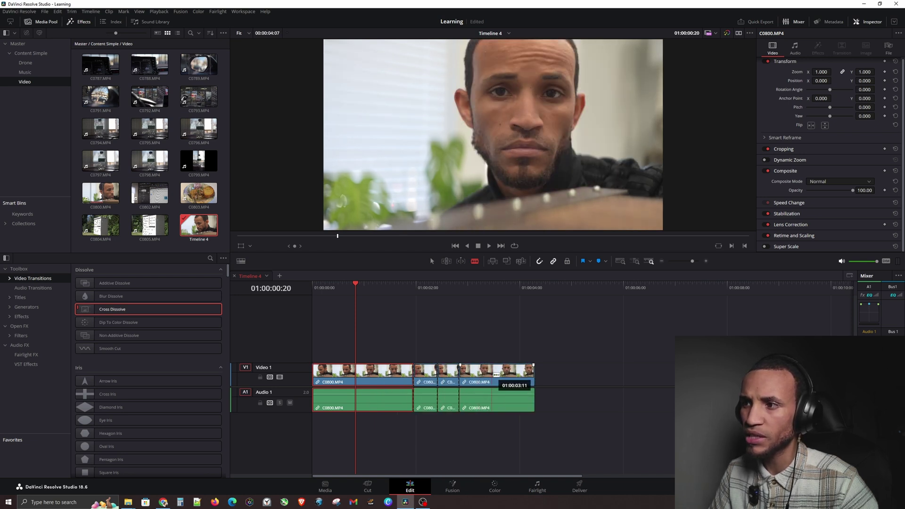
left_click(512, 375)
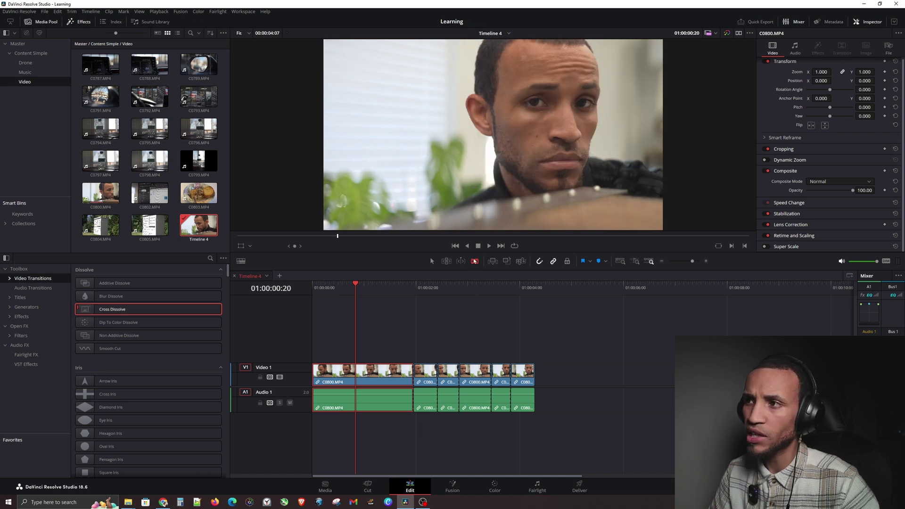
- Return to Selection Mode and select the second segment of the cut C0800.MP4 clip
left_click(432, 261)
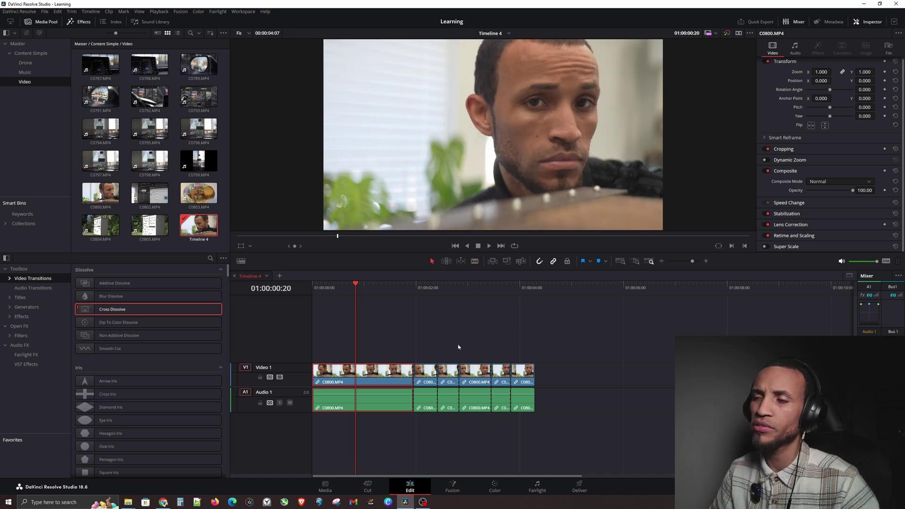
mouse_move(420, 373)
left_mouse_down()
mouse_move(420, 349)
mouse_move(420, 371)
left_mouse_up()
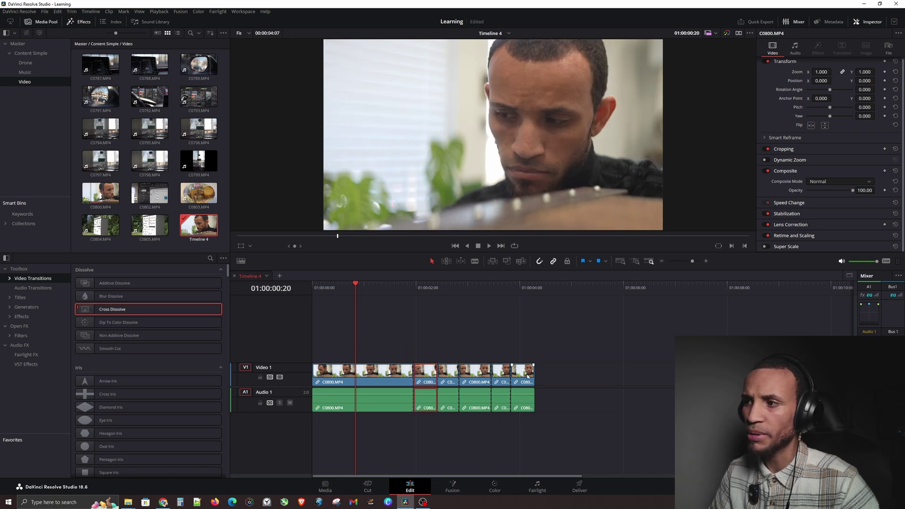
- Delete the last segment of the C0800.MP4 clip, and undo that deletion together with all the blade cuts
left_click(528, 376)
key("Delete")
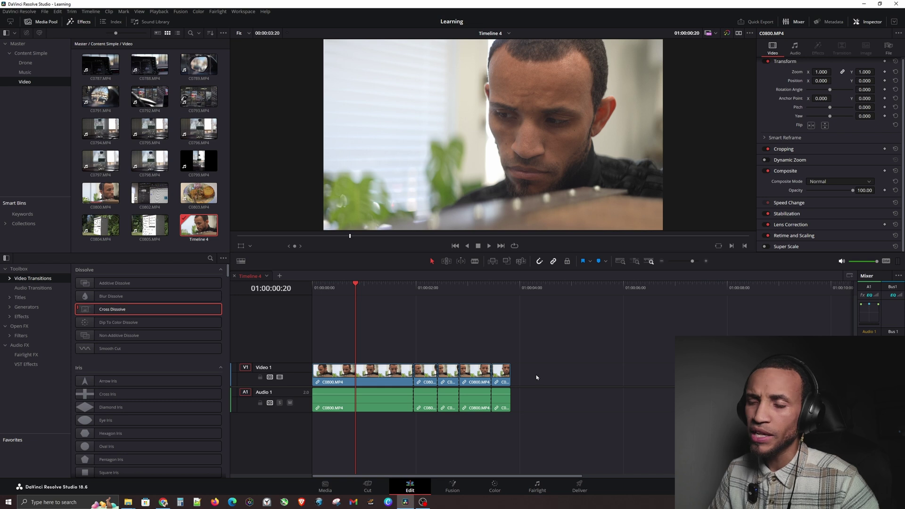
key("ctrl+z")
key("ctrl+z")
key("ctrl+z")
key("ctrl+z")
key("ctrl+z")
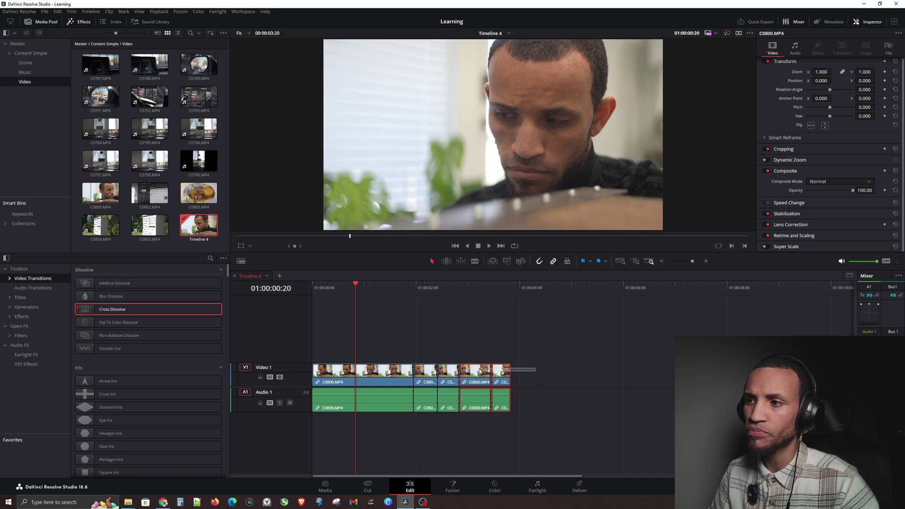
key("ctrl+z")
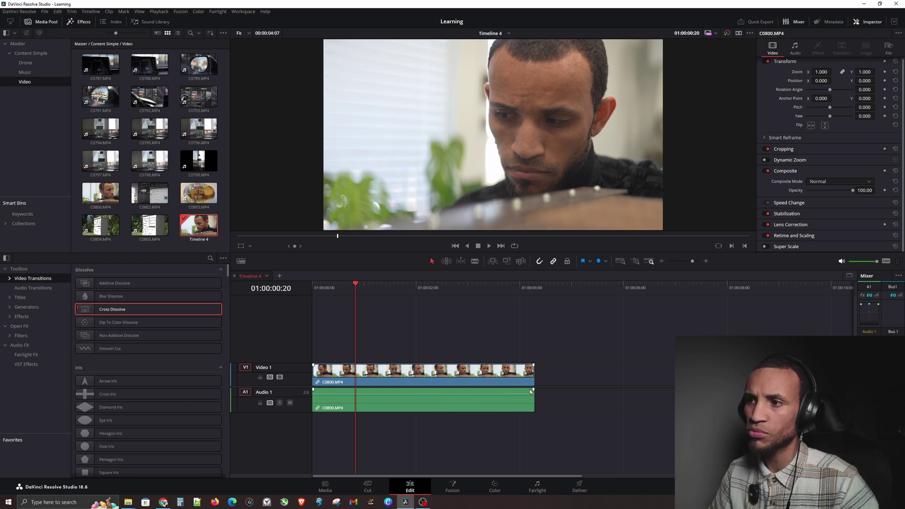
- Place the playhead at 01:00:01:23 and ripple-trim the start of the C0800.MP4 clip to it
key("Home")
key("ctrl+s")
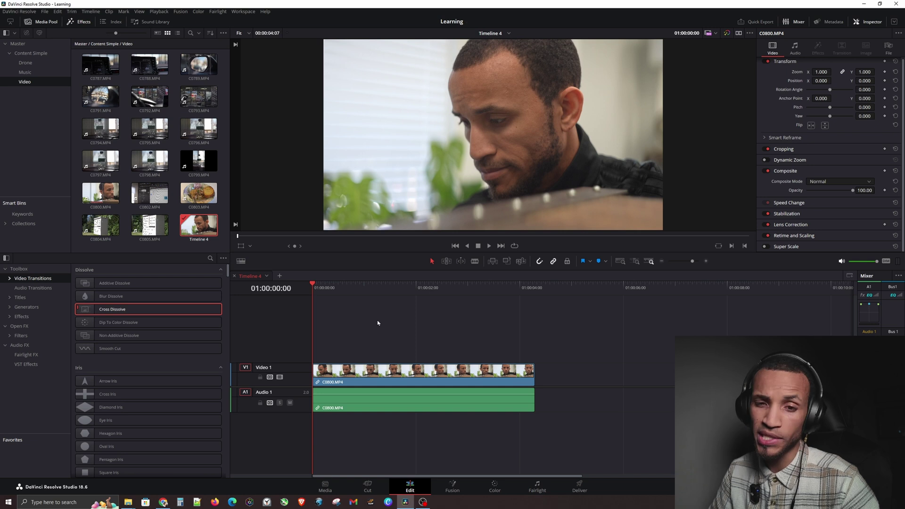
left_click_drag(312, 284, 414, 304)
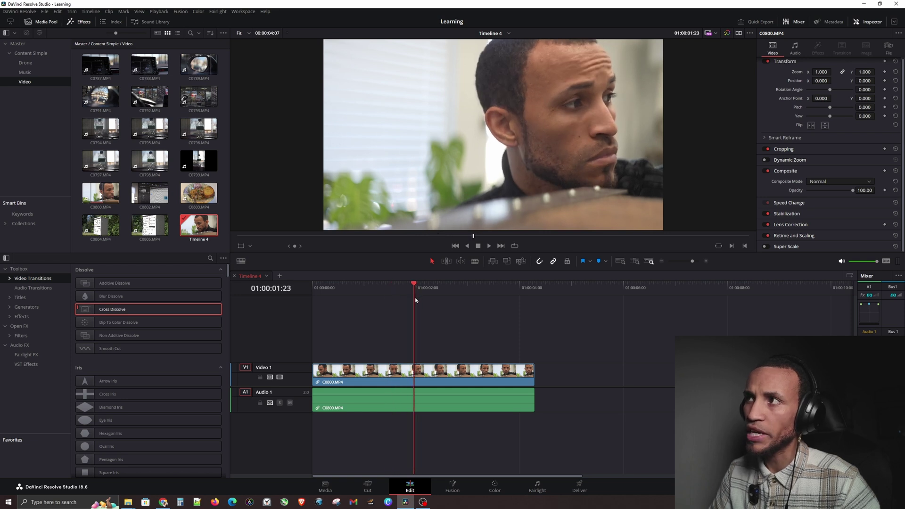
key("ctrl+z")
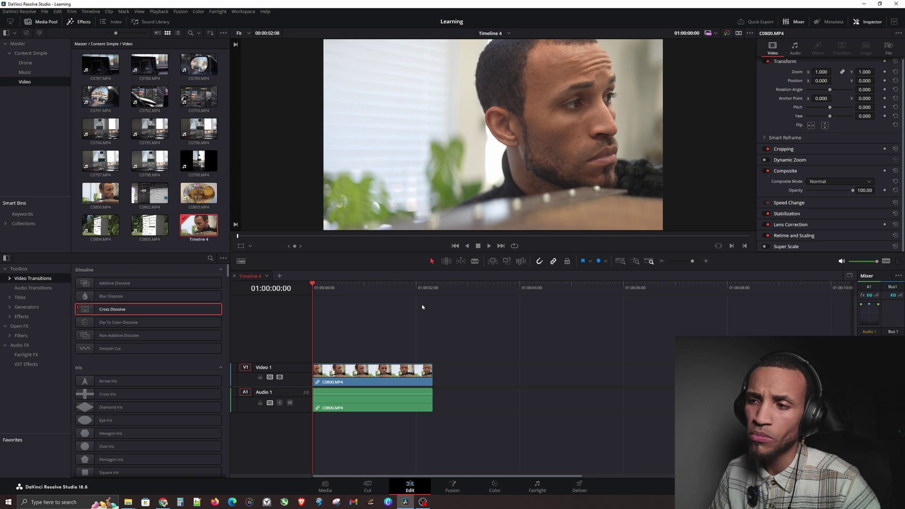
- Ripple-trim the end of the C0800.MP4 clip to 01:00:01:10, and undo both the end and start trims
left_click_drag(342, 289, 387, 292)
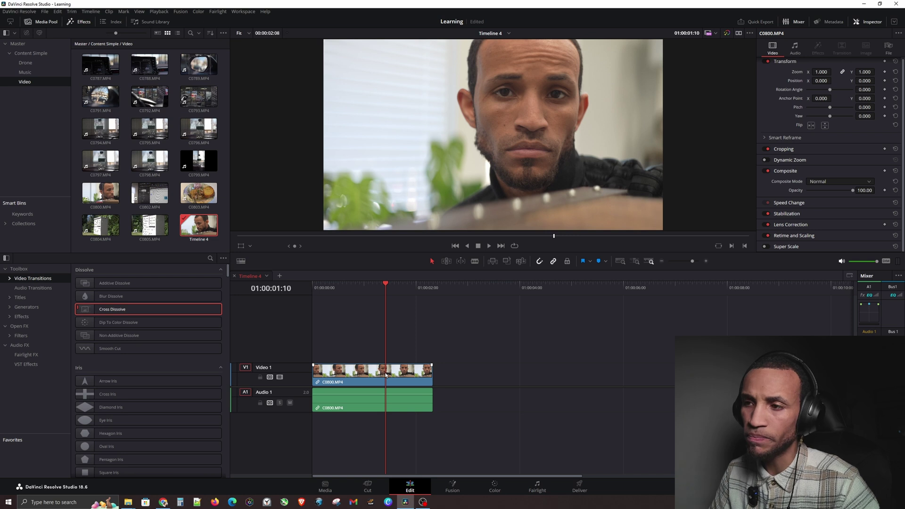
key("shift+bracketright")
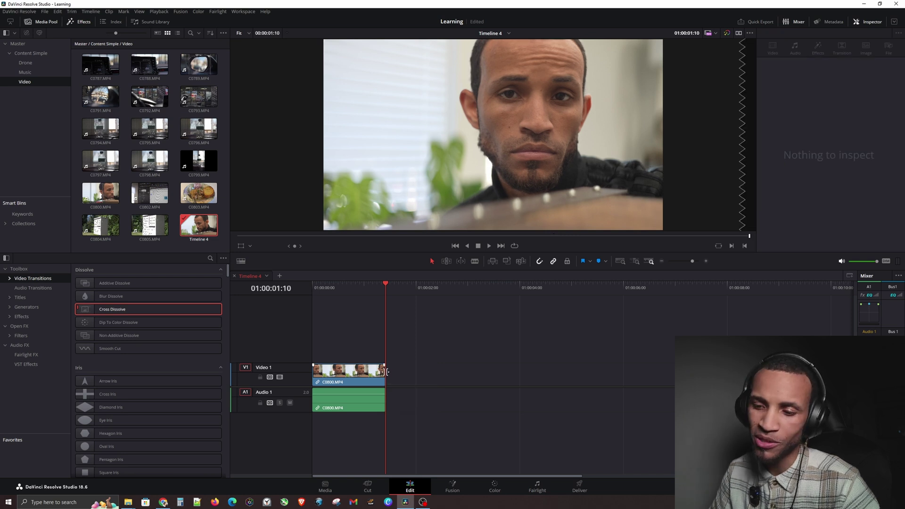
key("ctrl+z")
key("space")
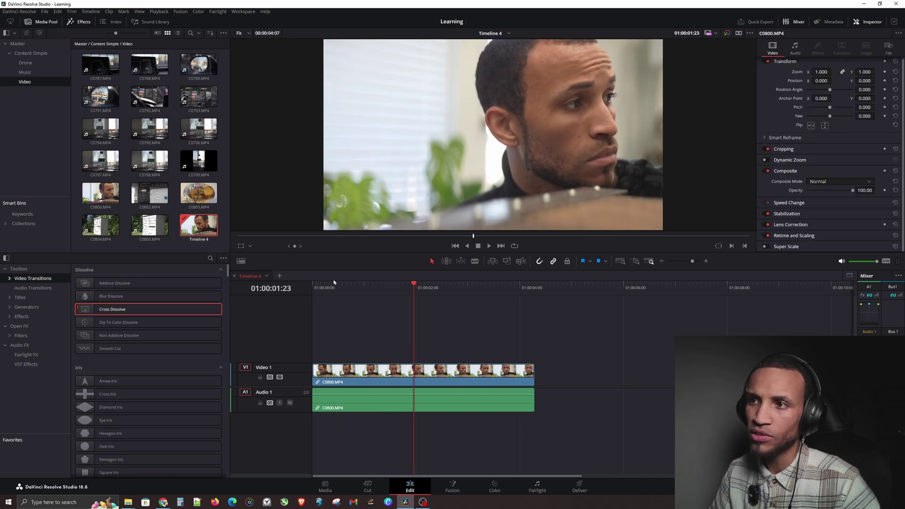
- Place the playhead at 01:00:00:12, ripple-trim the end of the C0800.MP4 clip to it, and undo that trim
left_click(337, 284)
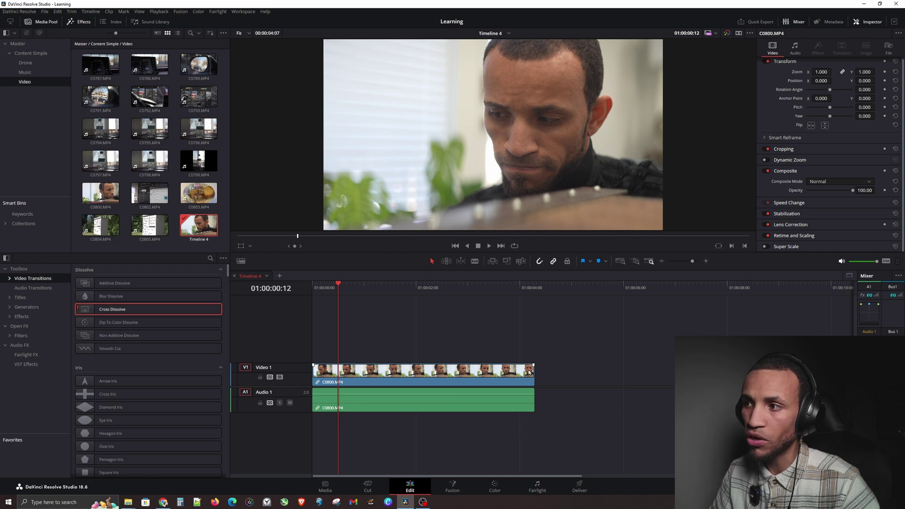
key("shift+]")
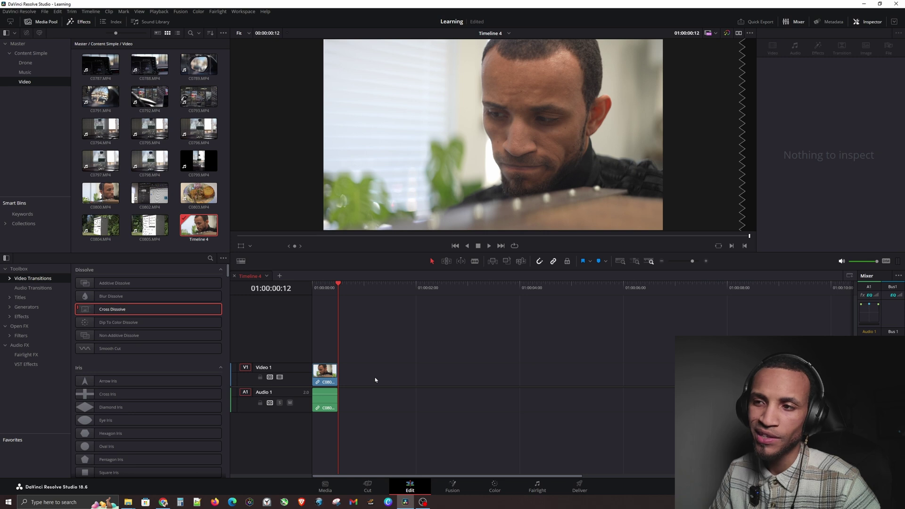
key("ctrl+z")
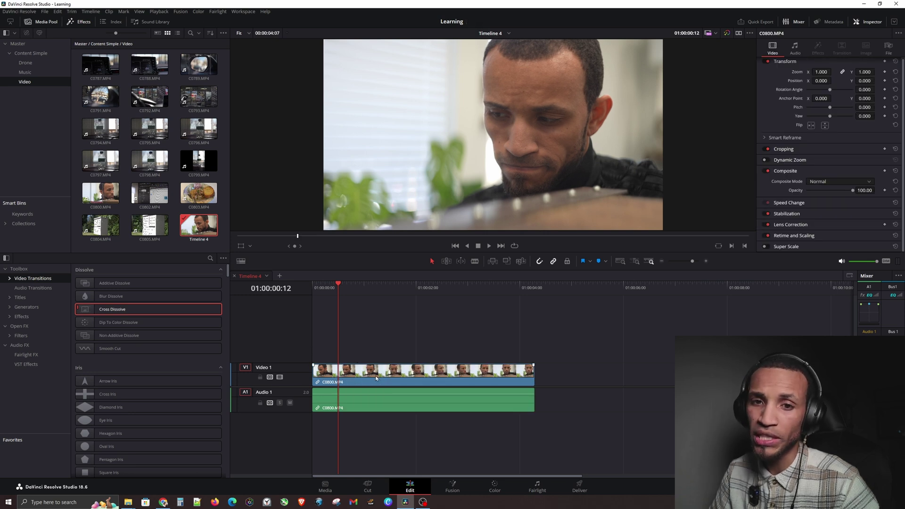
- Ripple-trim the start of the C0800.MP4 clip at 01:00:00:12, and again with the playhead at 01:00:01:17
key("ctrl+shift+bracketleft")
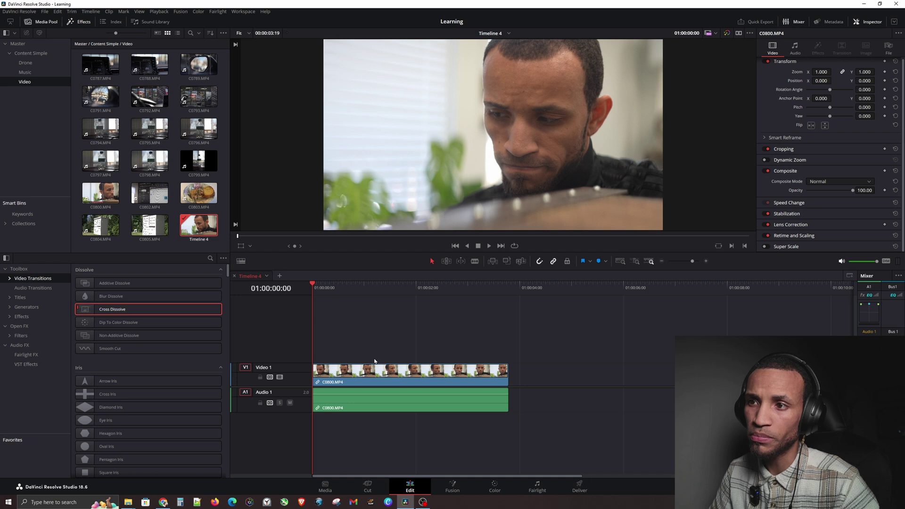
left_click(401, 371)
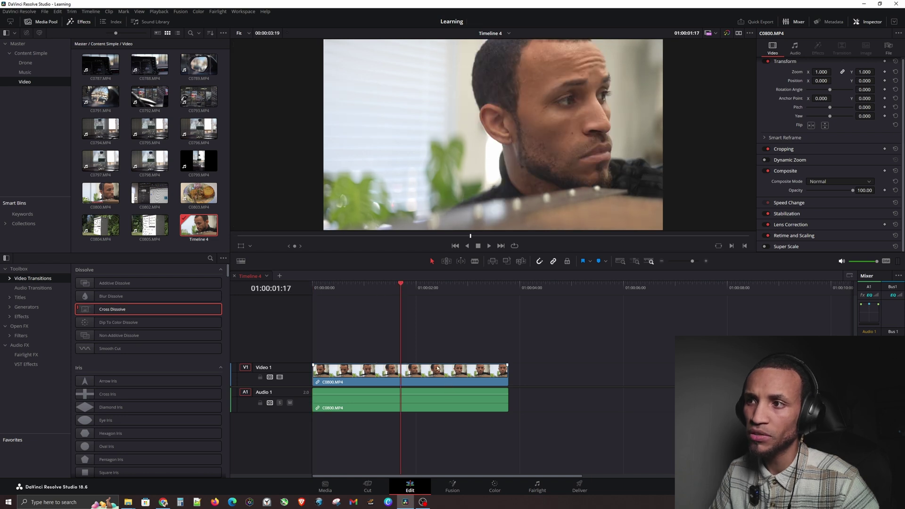
key("ctrl+shift+bracketleft")
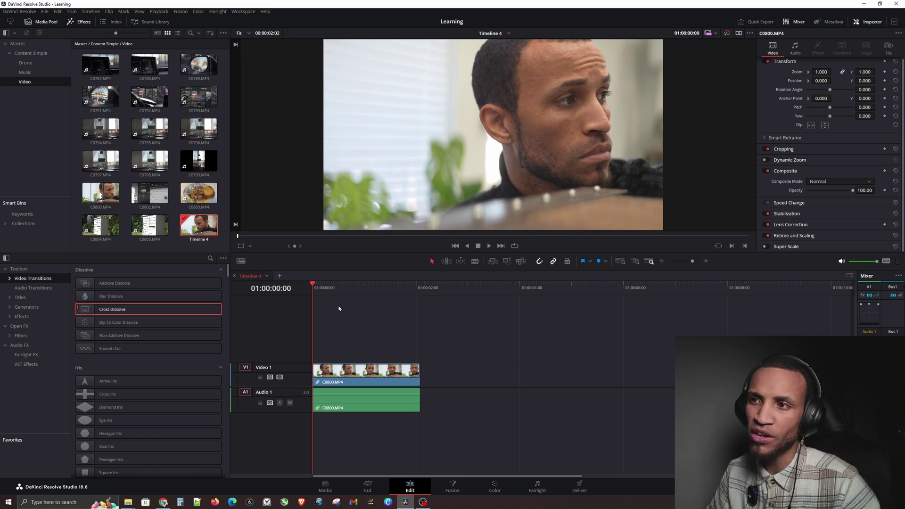
- Razor the C0800.MP4 clip at 01:00:00:07, 01:00:00:18, 01:00:01:06 and 01:00:01:16
left_click(328, 289)
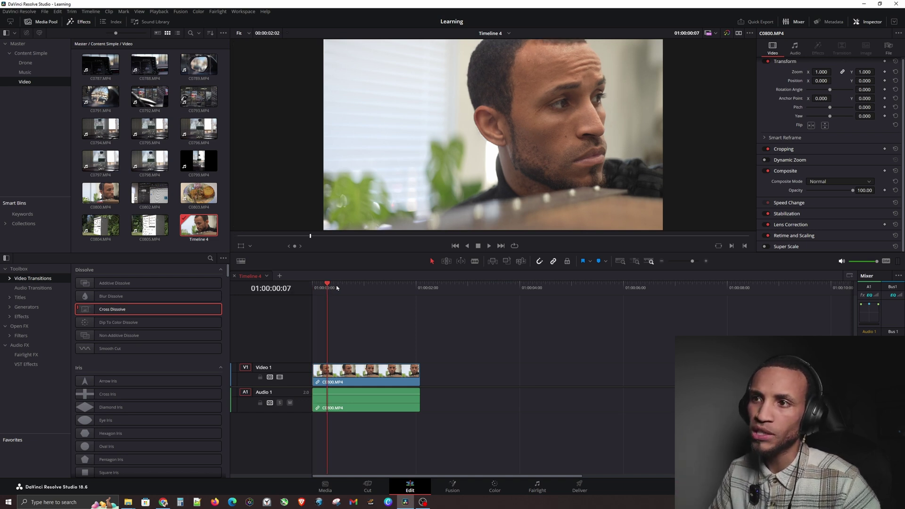
key("ctrl+b")
left_click(352, 287)
key("ctrl+b")
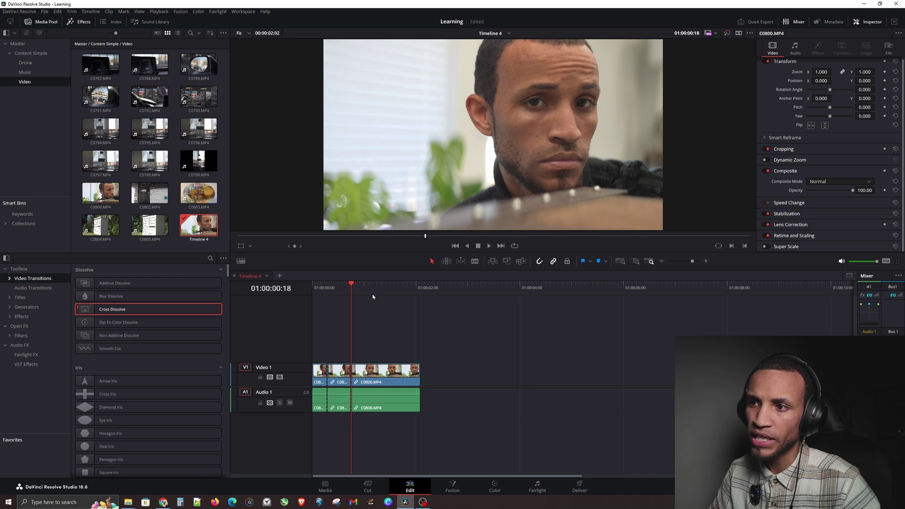
left_click(377, 288)
key("ctrl+b")
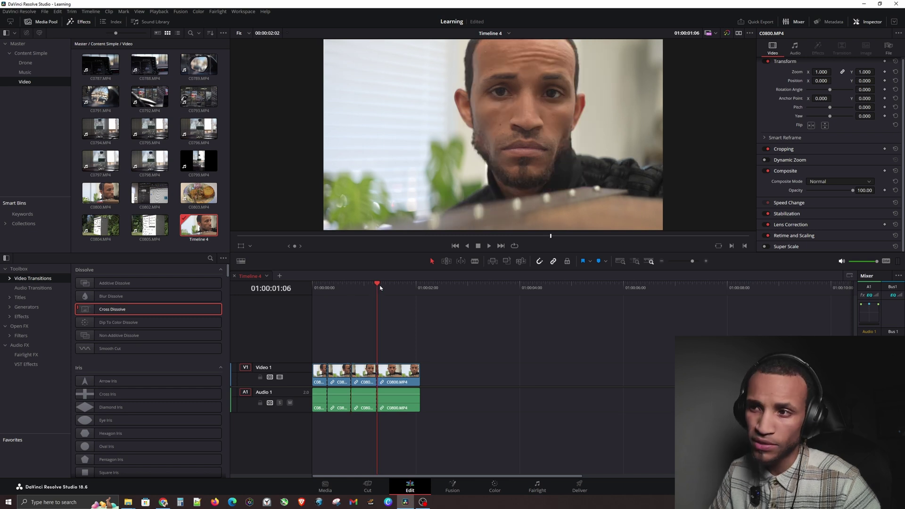
left_click(399, 288)
key("ctrl+b")
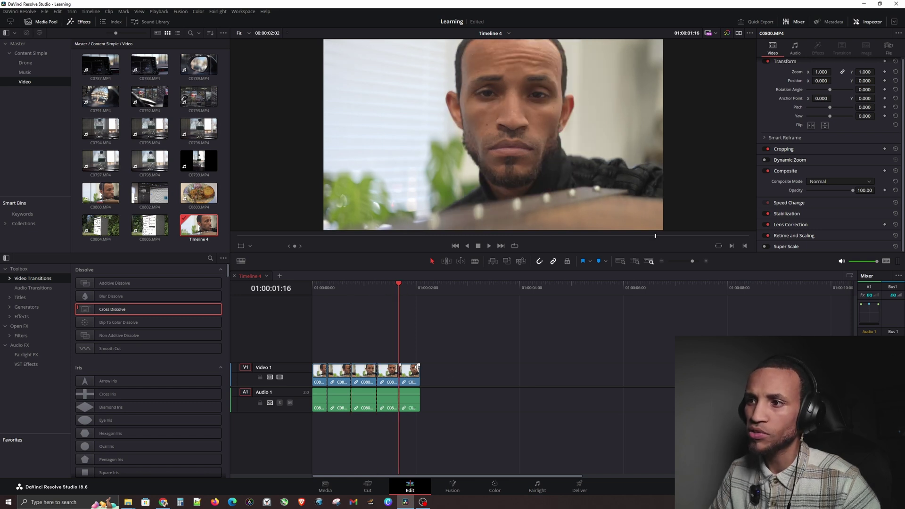
- Extend the last segment until the timeline lasts 00:00:07:10, and razor it at the playhead in nine places, ending at 01:00:06:23
left_click_drag(420, 371, 674, 373)
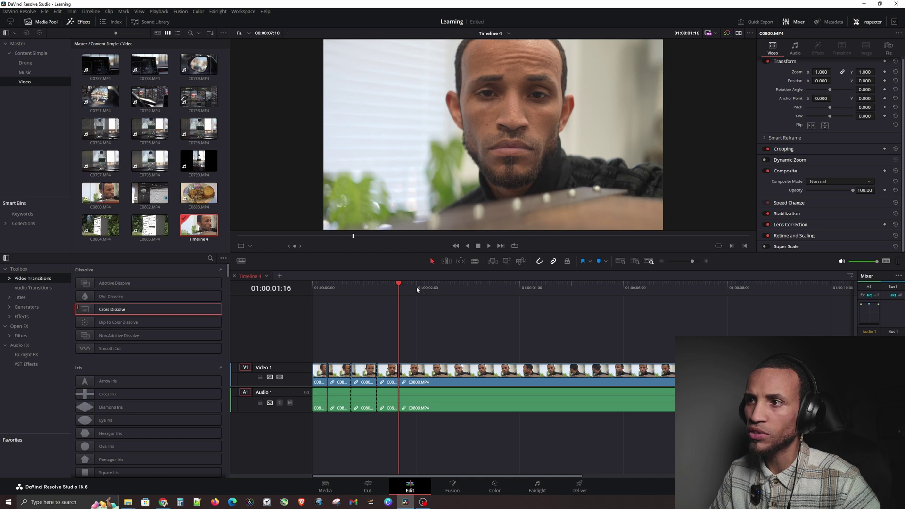
left_click(415, 288)
key("ctrl+b")
left_click(461, 288)
key("ctrl+b")
left_click(479, 288)
key("ctrl+b")
left_click(541, 288)
key("ctrl+b")
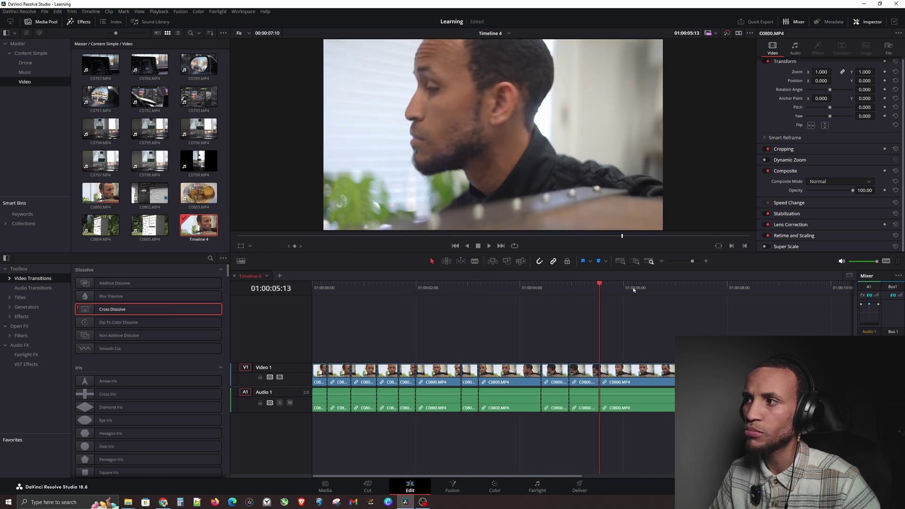
left_click(634, 288)
key("ctrl+b")
left_click(663, 288)
key("ctrl+b")
left_click(674, 288)
key("ctrl+b")
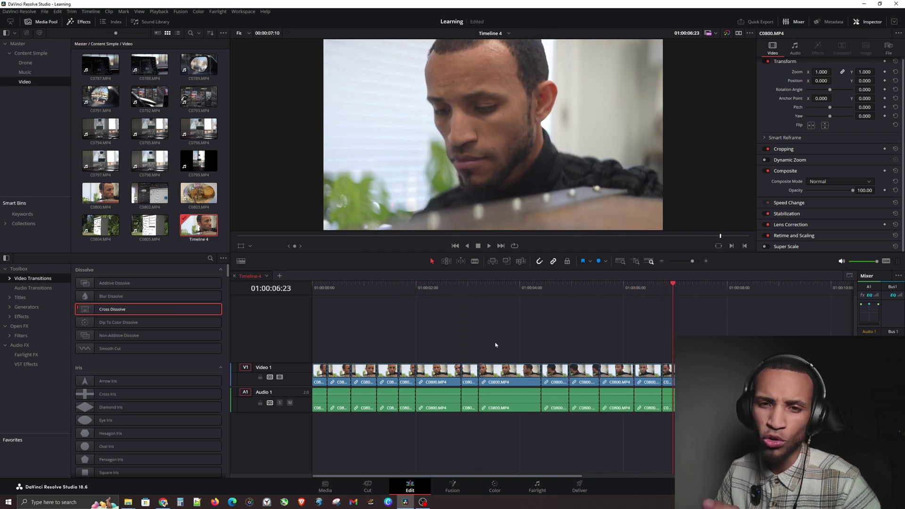
- Use Blade Edit Mode to make five more cuts in the longer segments between about 01:00:02:00 and 01:00:04:10
left_click(474, 262)
left_click(434, 373)
left_click(448, 373)
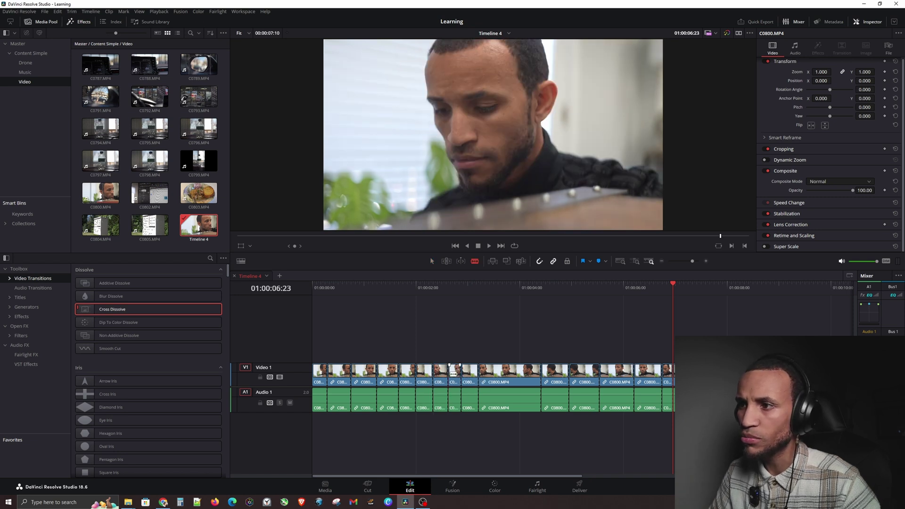
left_click(494, 373)
left_click(511, 373)
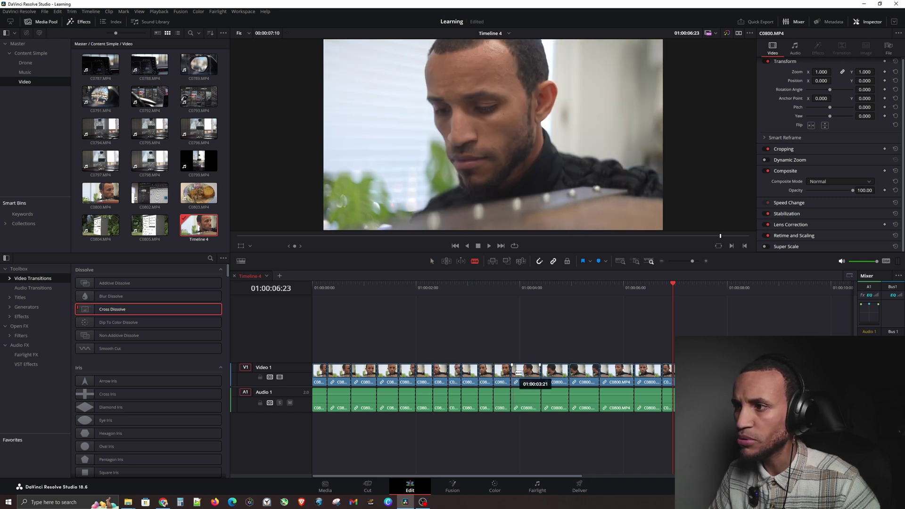
left_click(527, 373)
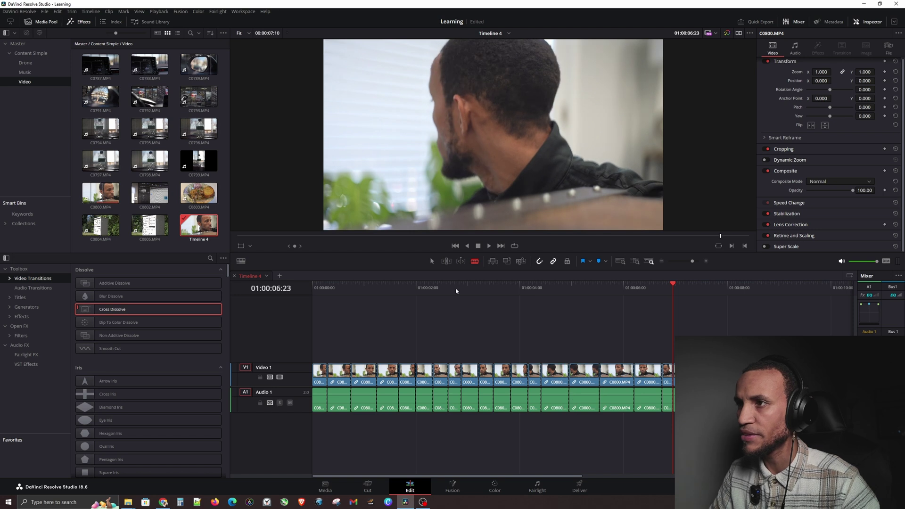
- In Selection Mode, delete the segment just before the one under 01:00:04:00 without ripple, and delete all remaining clips from the timeline
left_click(432, 261)
left_click(507, 374)
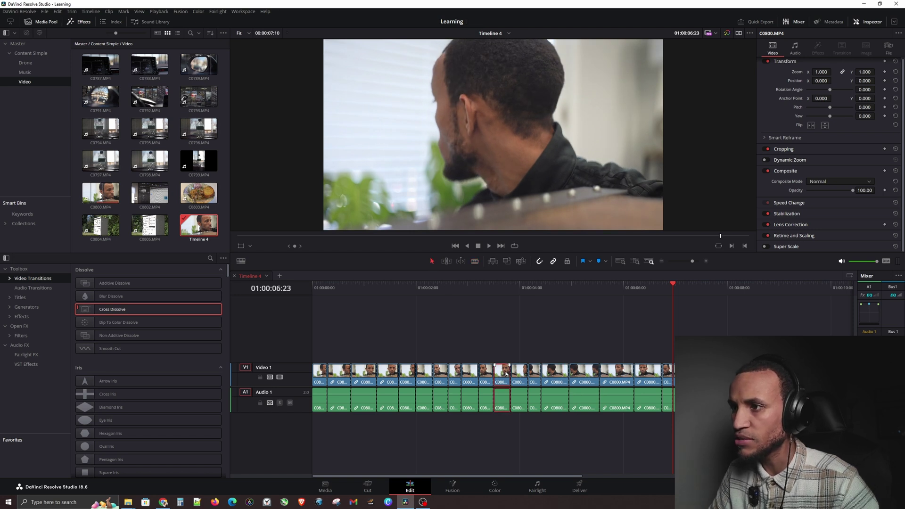
key("BackSpace")
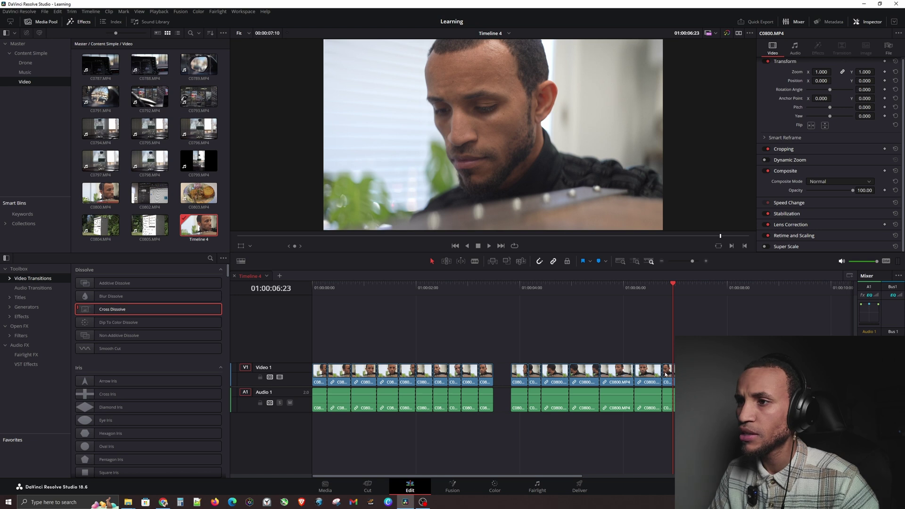
left_click_drag(675, 415, 313, 359)
key("BackSpace")
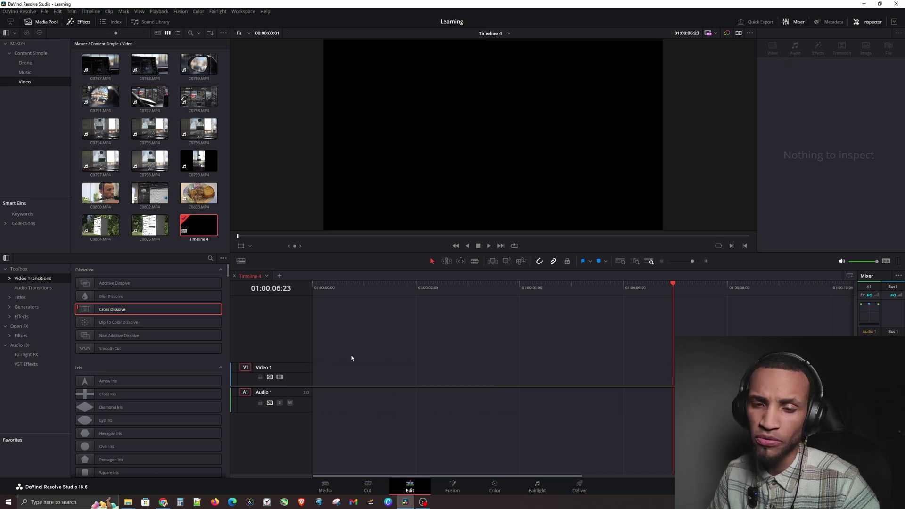